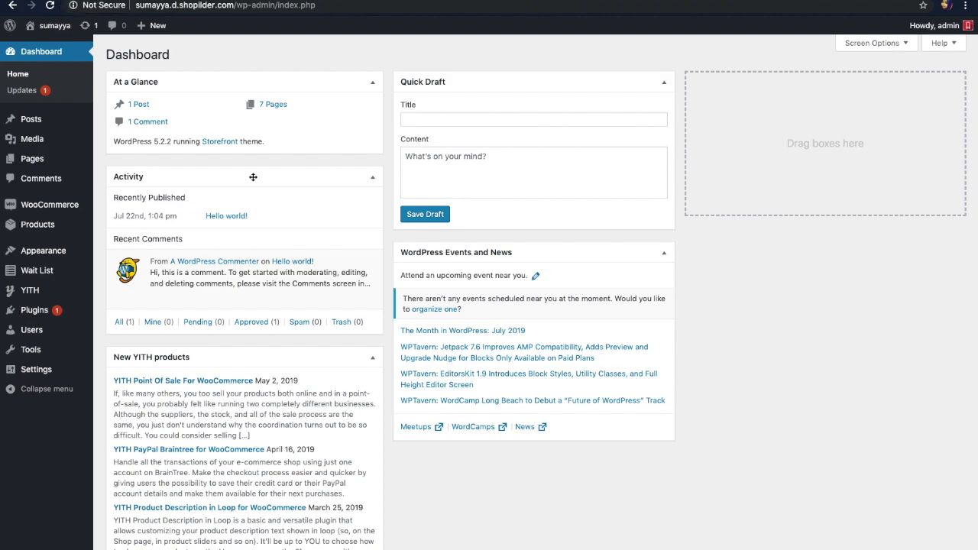
Start a new page from Pages > Add New in the admin sidebar
mouse_move(61, 128)
mouse_move(35, 161)
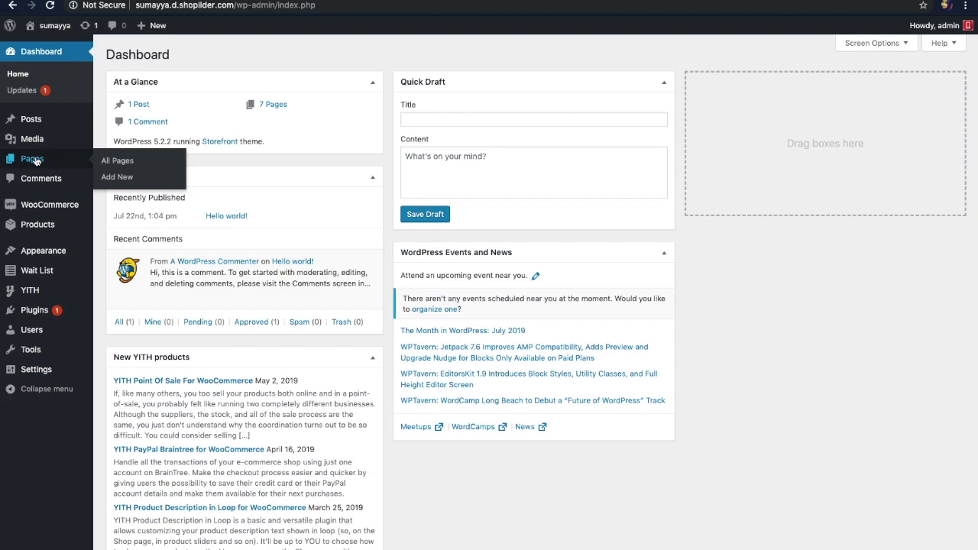
left_click(119, 178)
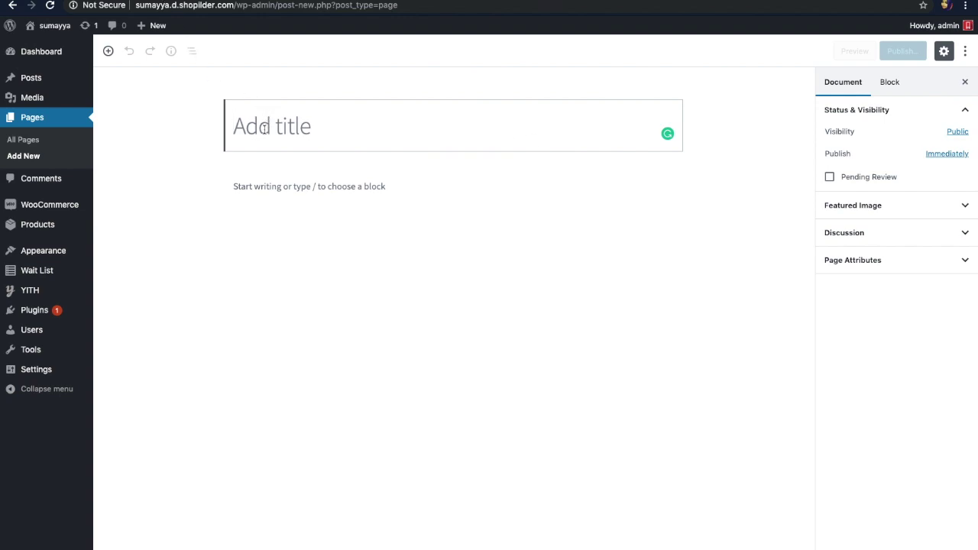
Title the new page 'Photo Album' and place the cursor in the empty body
type("Pho")
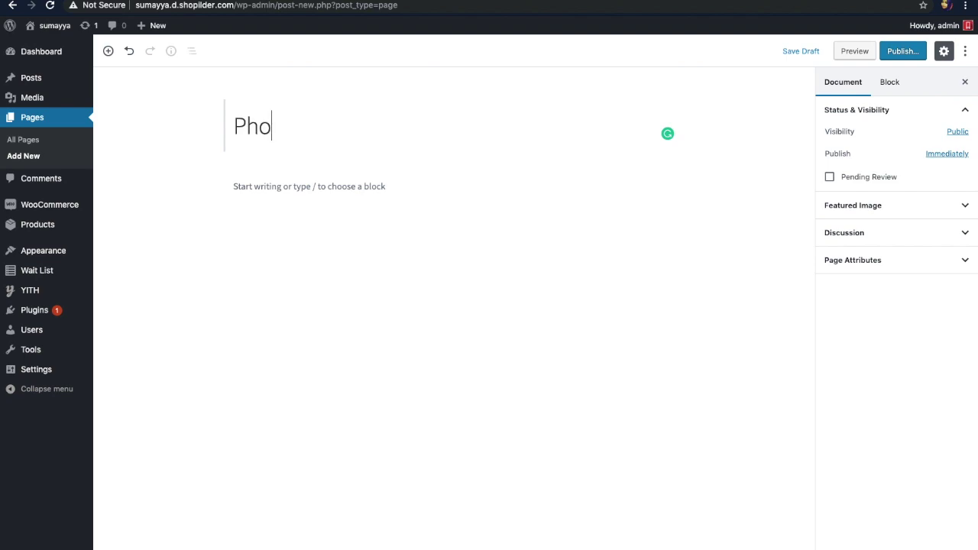
type("to Album")
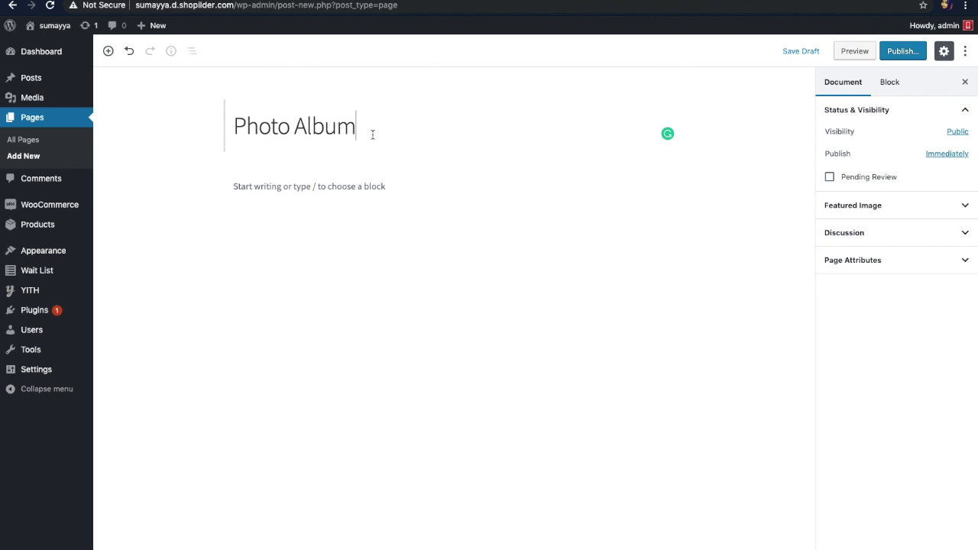
left_click(439, 189)
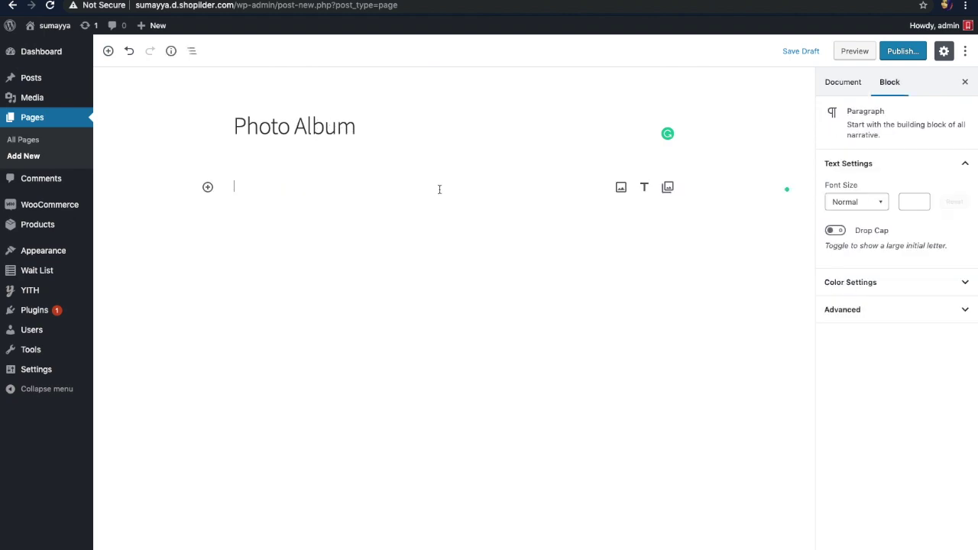
Insert a Gallery block, found by searching 'ga', and choose images from the Media Library
left_click(208, 189)
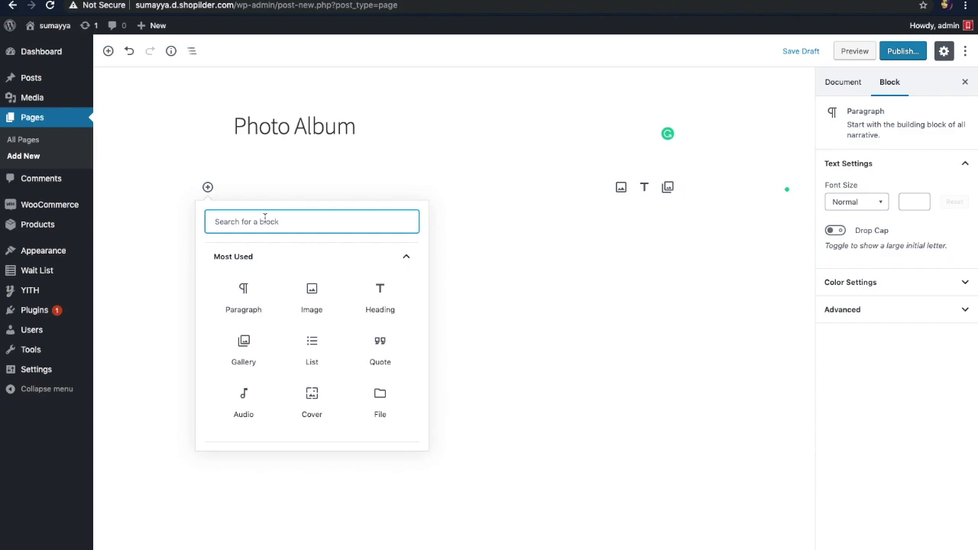
type("ga")
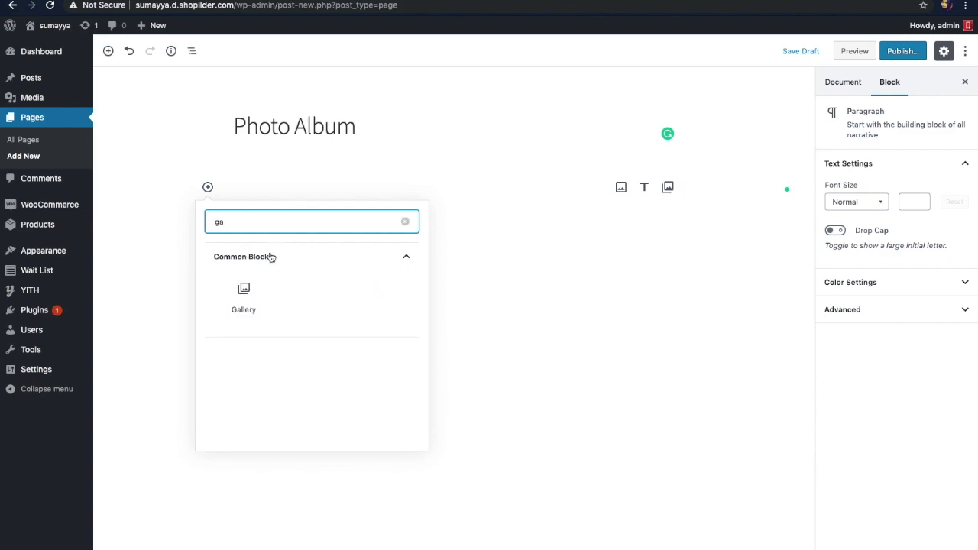
left_click(244, 290)
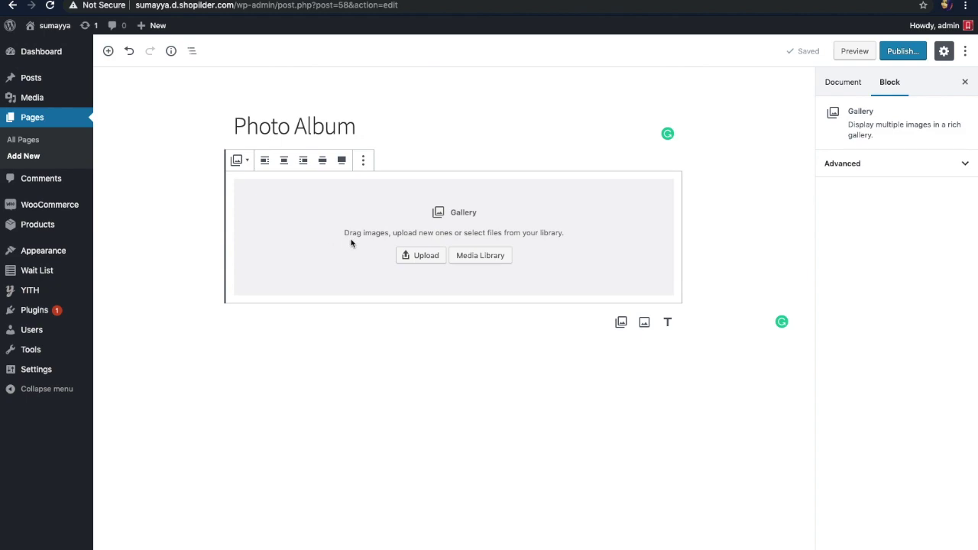
left_click(487, 257)
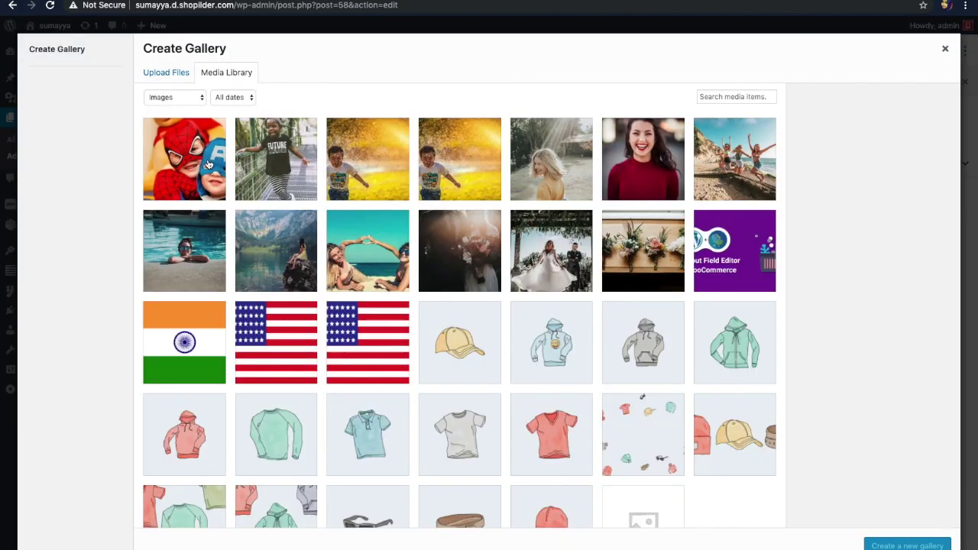
Select the superhero kids, walkway girl, yellow-light boy, blonde woman, red-sweater woman and beach-jump photos
left_click(208, 164)
left_click(302, 162)
left_click(362, 165)
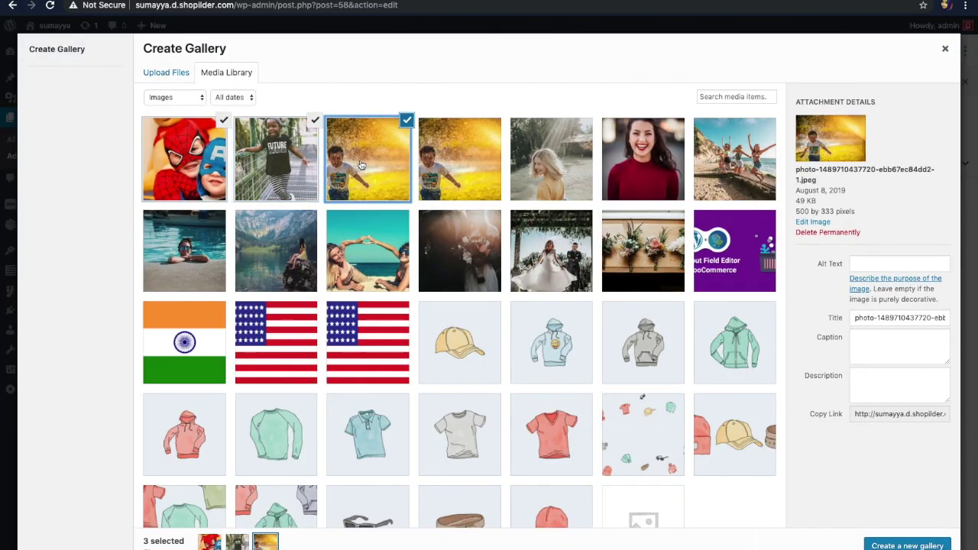
left_click(551, 176)
left_click(649, 176)
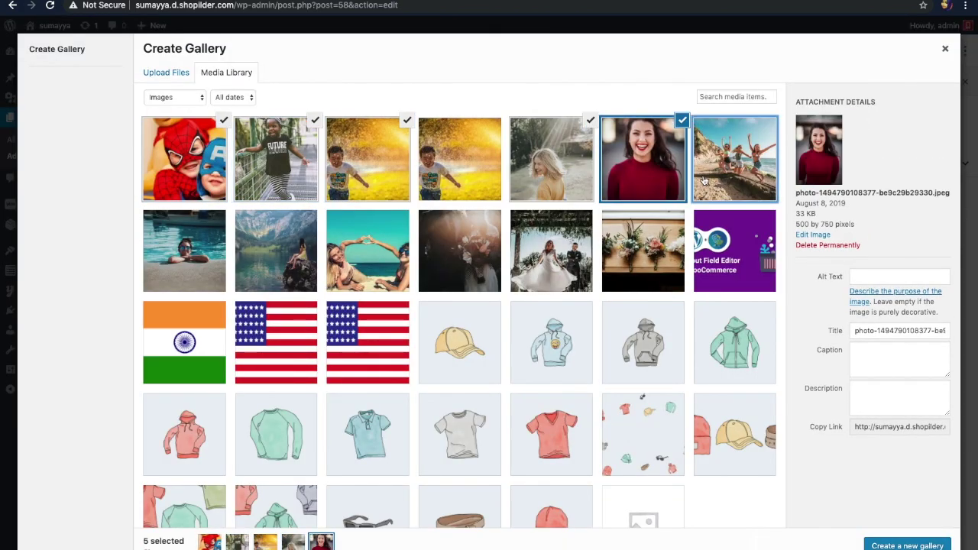
left_click(704, 180)
Add the flowers, wedding dress, bouquet, beach heart, mountain lake and pool photos, then insert the gallery
left_click(648, 243)
left_click(561, 235)
left_click(444, 236)
left_click(377, 235)
left_click(278, 243)
left_click(174, 235)
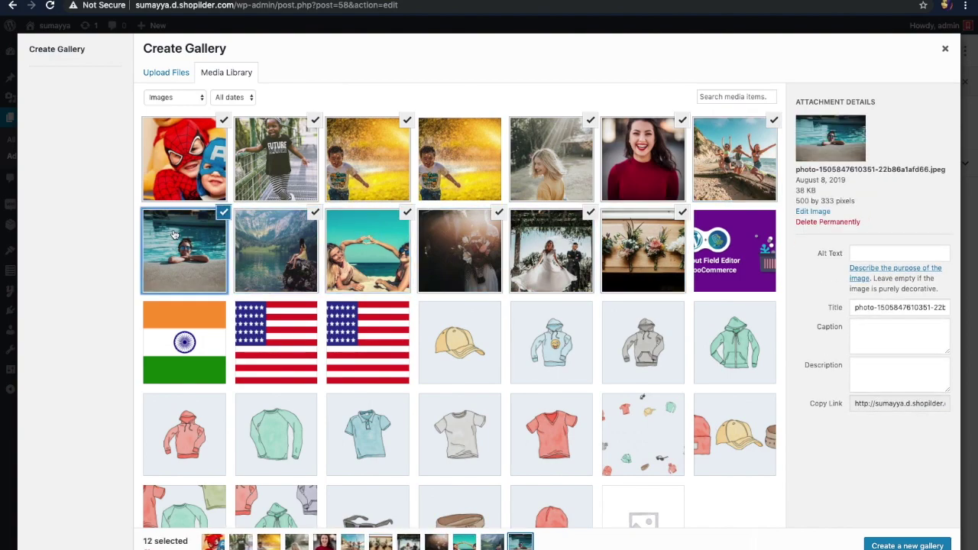
left_click(934, 545)
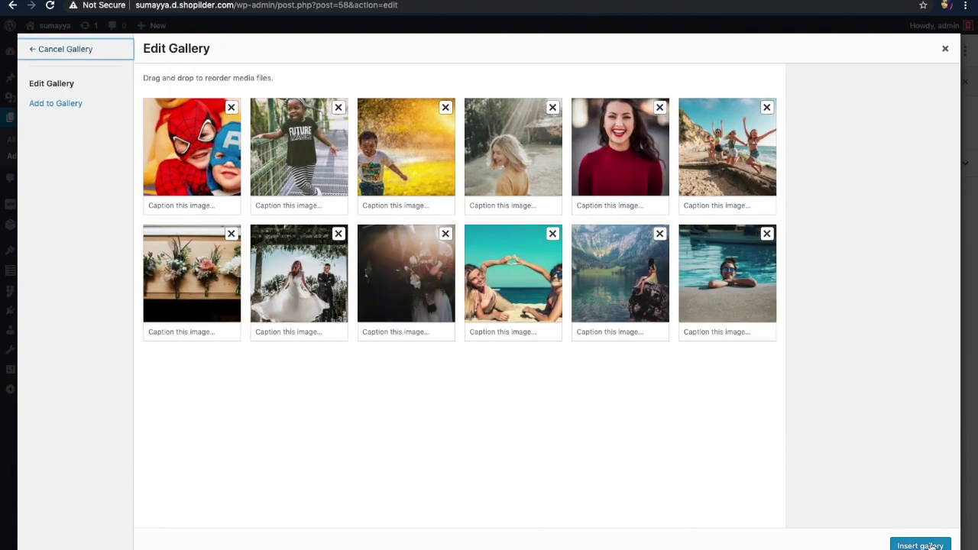
left_click(931, 546)
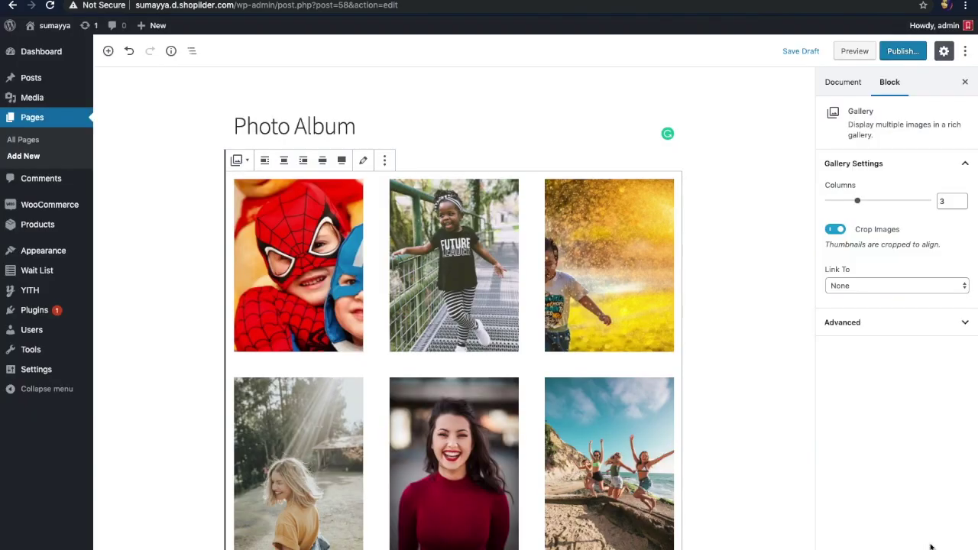
Publish the Photo Album page
scroll(590, 461, "down", 3)
scroll(589, 461, "up", 3)
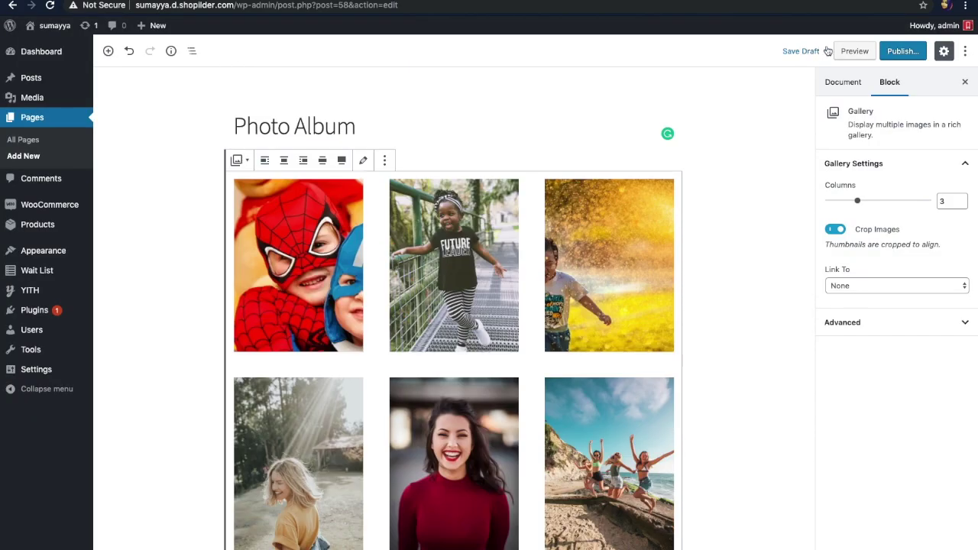
left_click(903, 51)
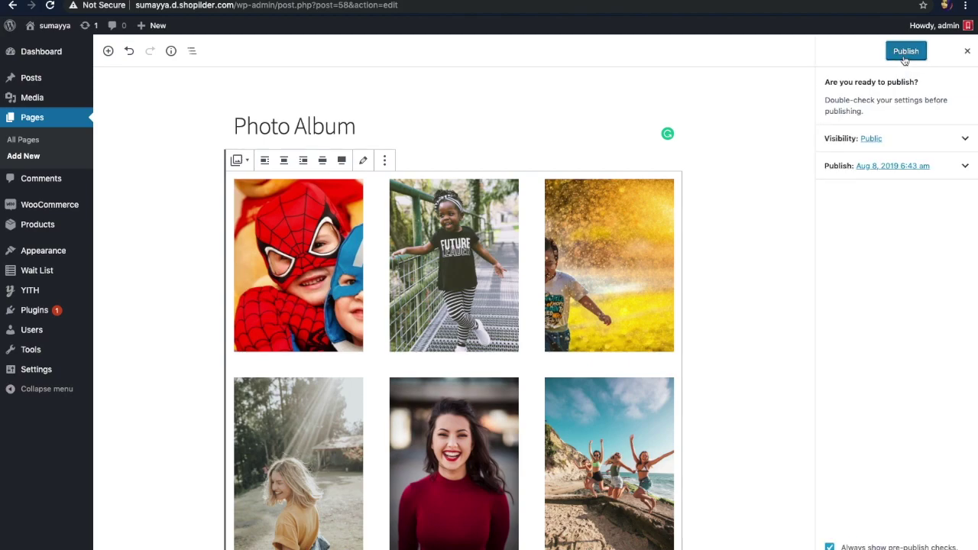
left_click(903, 55)
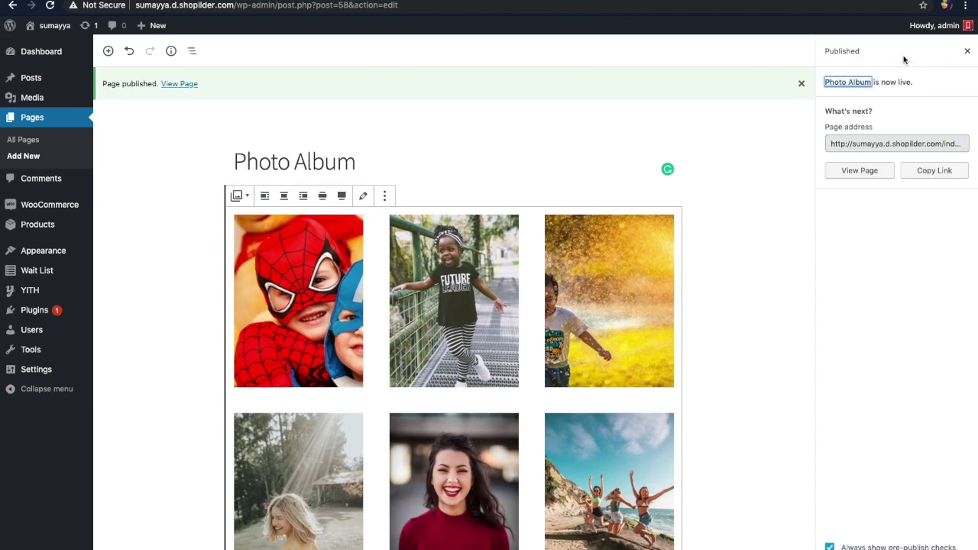
View the live page's 3-column photo gallery, then return to the editor
left_click(860, 170)
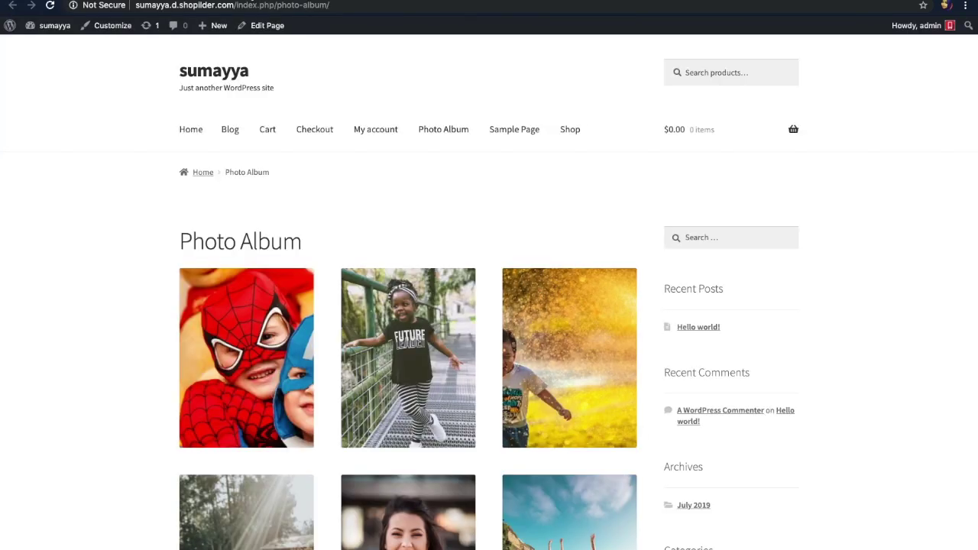
scroll(210, 200, "down", 3)
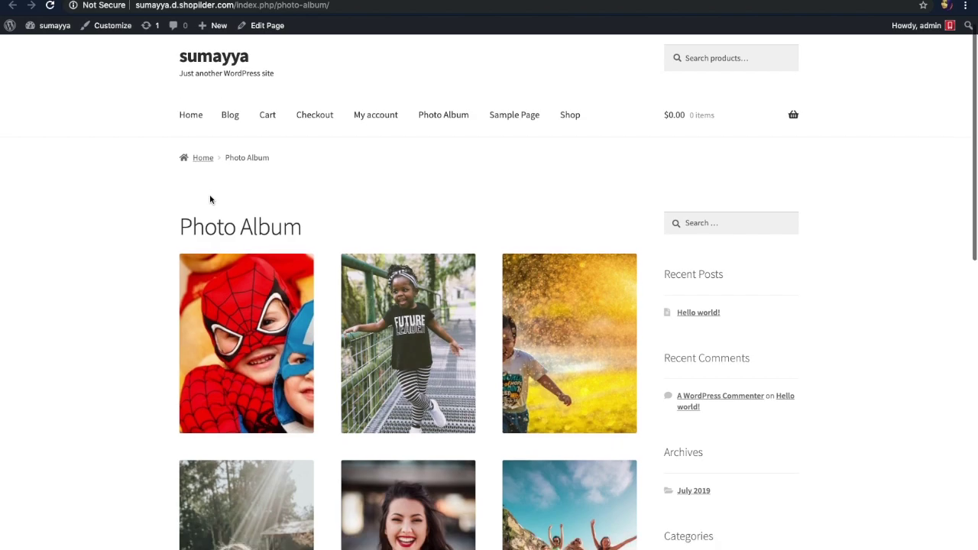
scroll(210, 199, "up", 1)
scroll(211, 199, "up", 1)
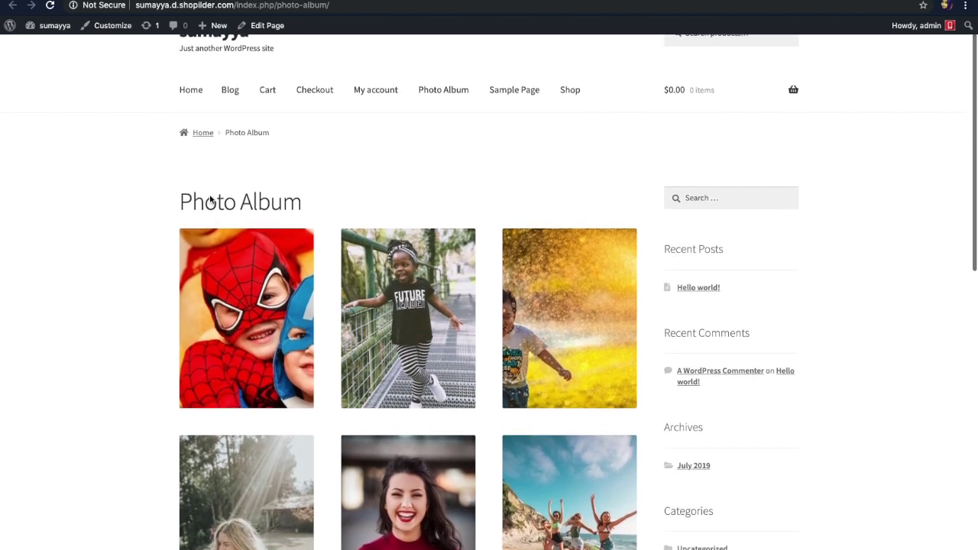
scroll(211, 199, "down", 5)
scroll(210, 196, "down", 9)
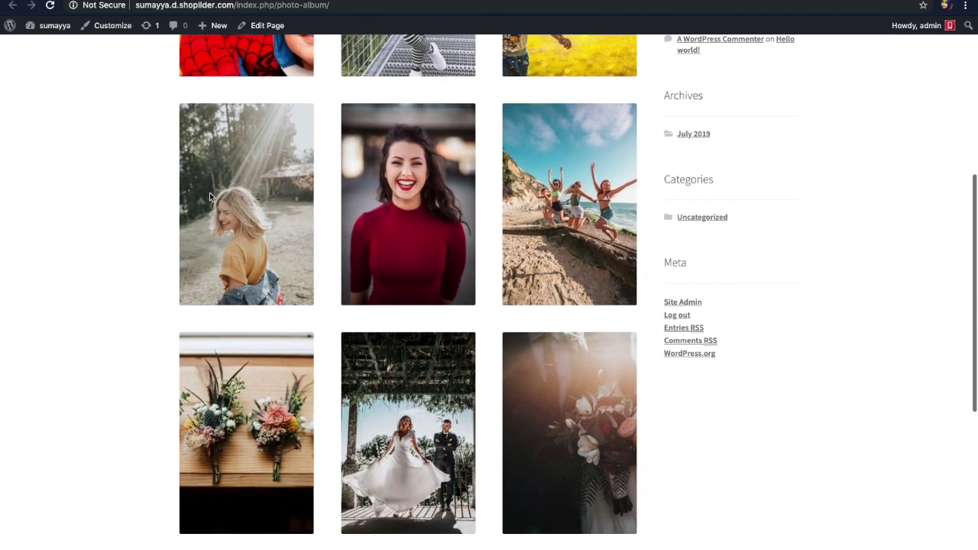
scroll(210, 196, "up", 5)
scroll(209, 196, "up", 10)
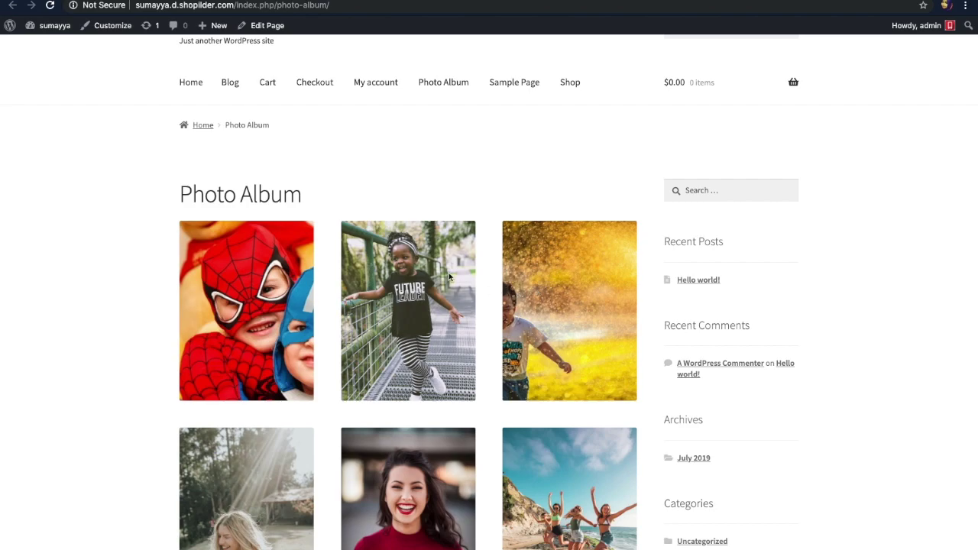
left_click(79, 0)
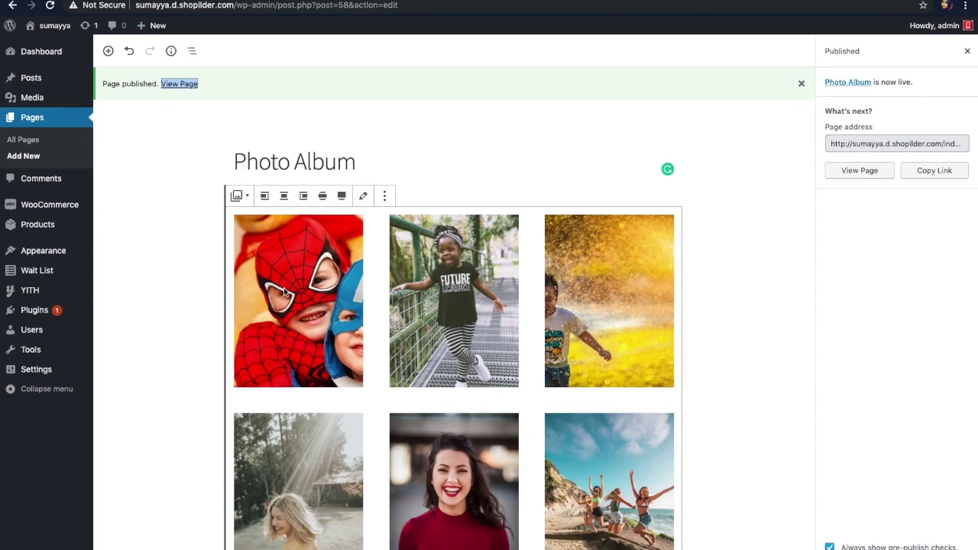
Set the gallery block's Link To option to Media File
left_click(283, 287)
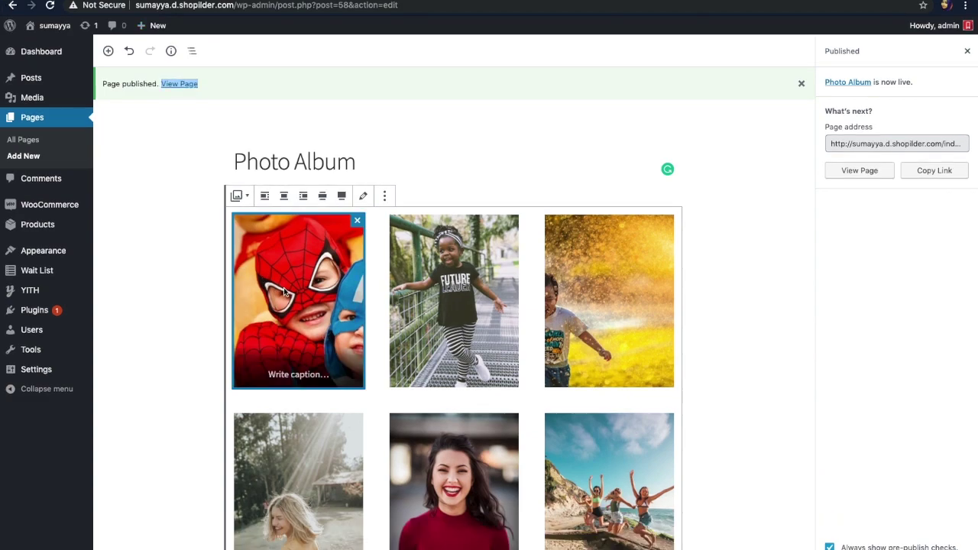
left_click(968, 51)
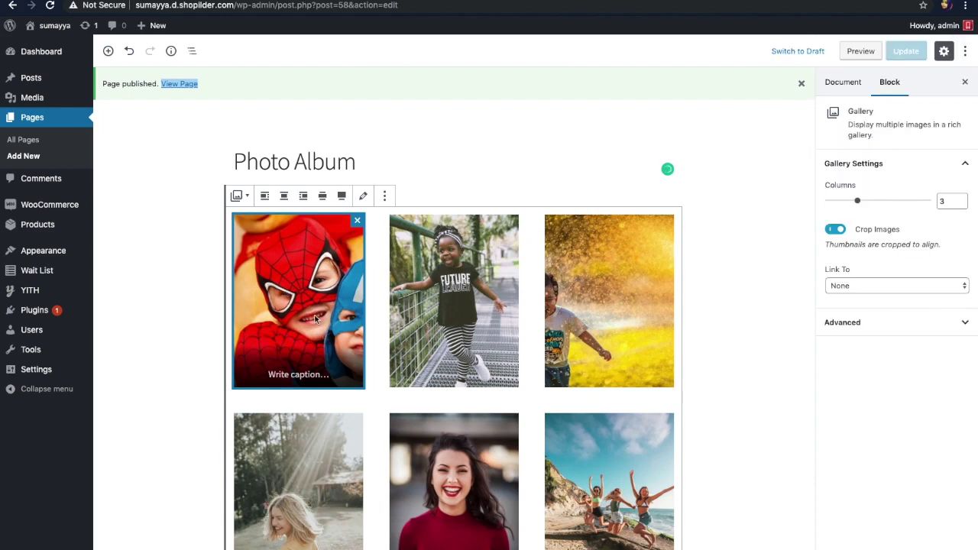
left_click(868, 284)
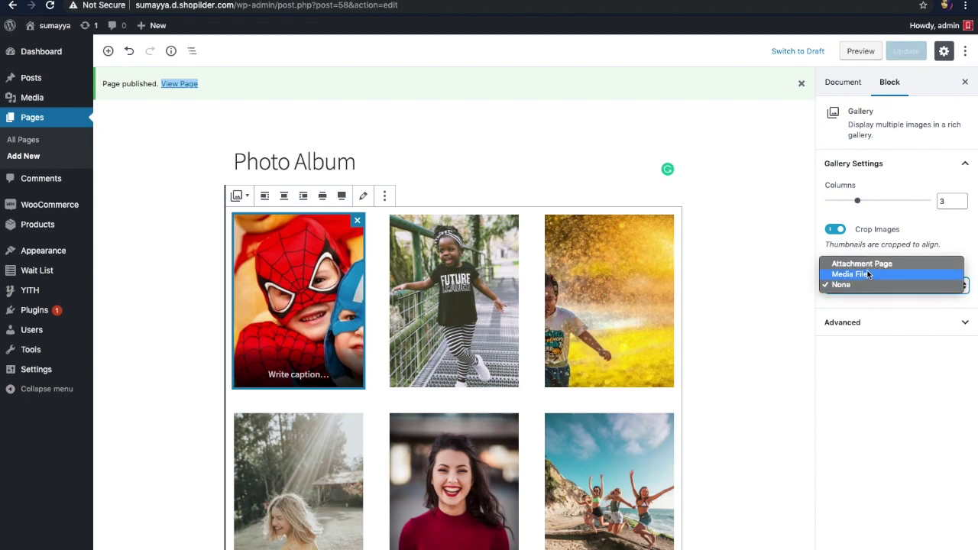
left_click(868, 274)
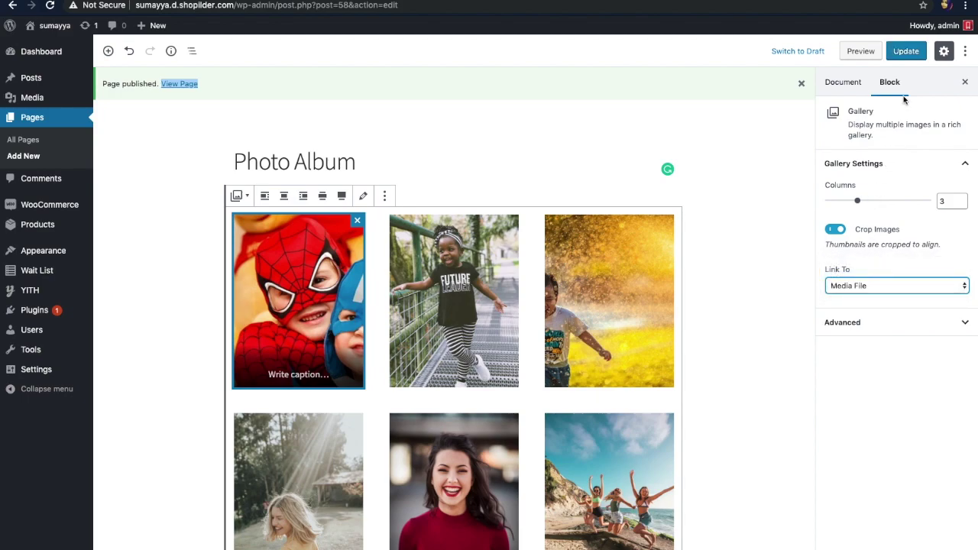
Save the page update and reload the live Photo Album page
left_click(907, 52)
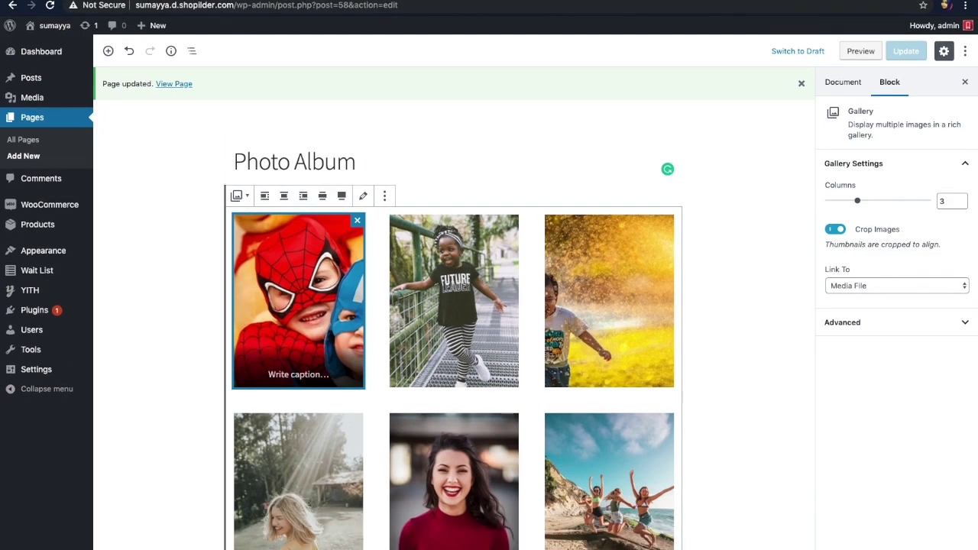
key("ctrl+Tab")
left_click(51, 5)
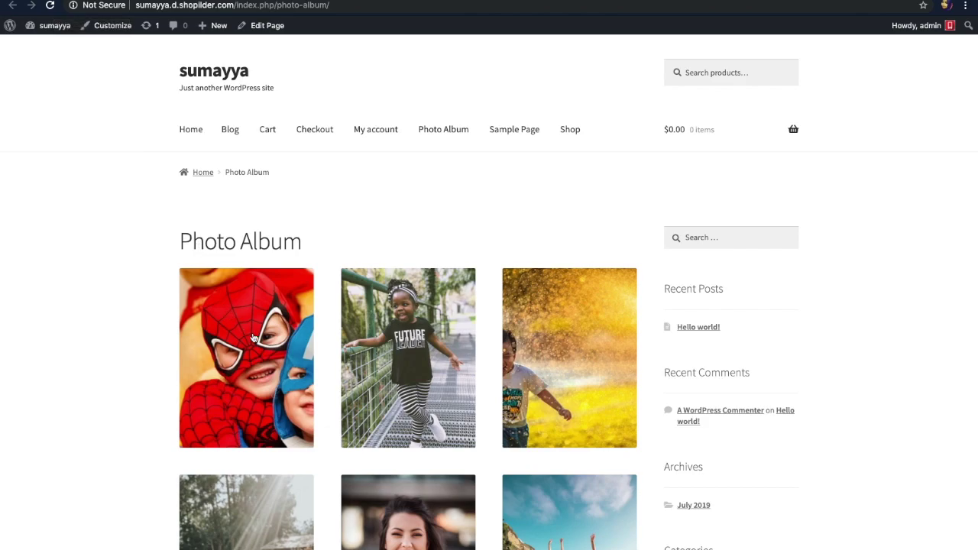
Open the Spider-Man gallery photo, which shows as a bare image file, then go back to the editor
left_click(255, 339)
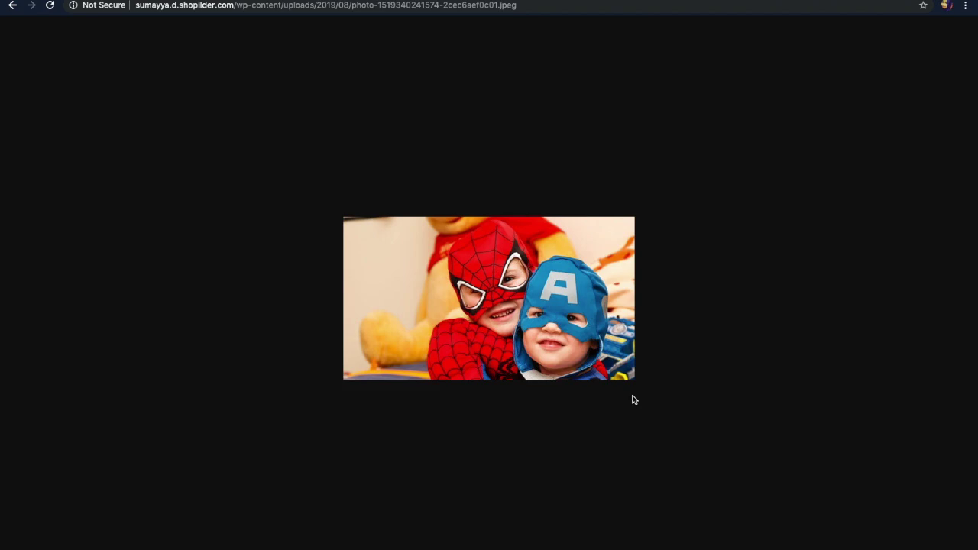
left_click(12, 7)
left_click(14, 6)
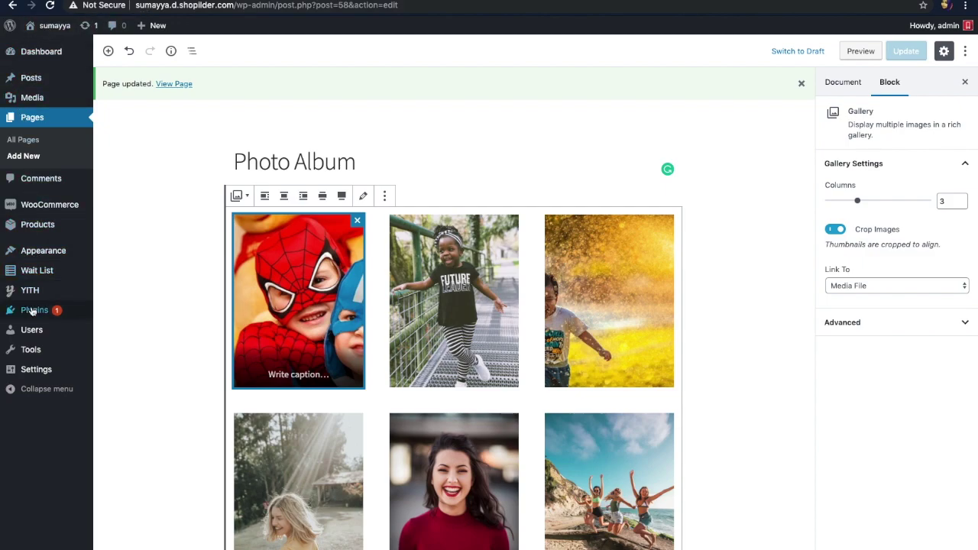
mouse_move(35, 310)
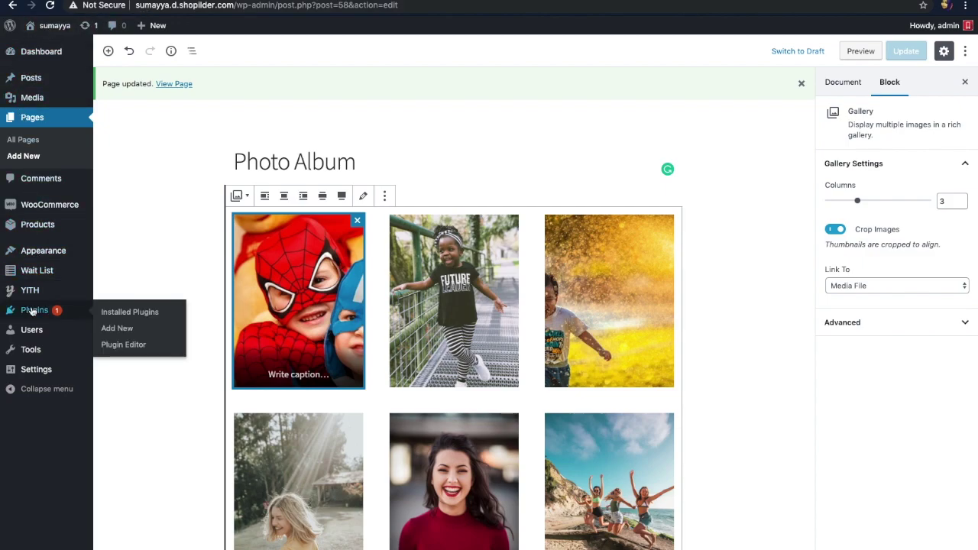
Search new plugins for 'WP featherlight', then install and activate WP Featherlight
left_click(119, 330)
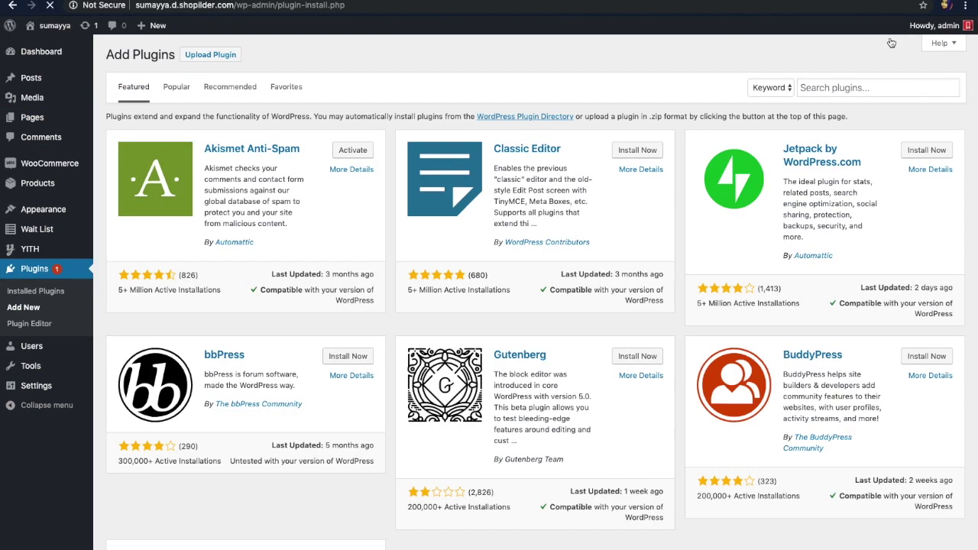
left_click(864, 87)
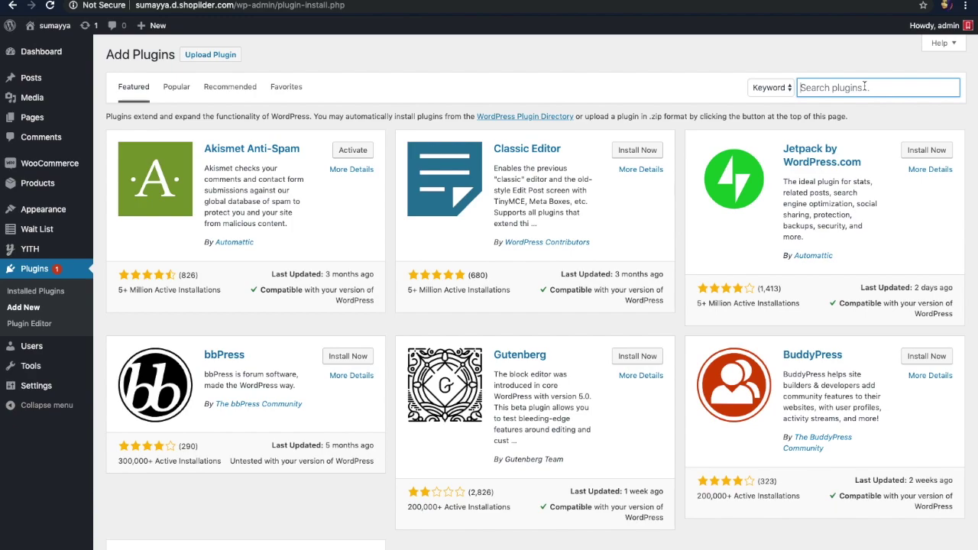
type("WP feathe")
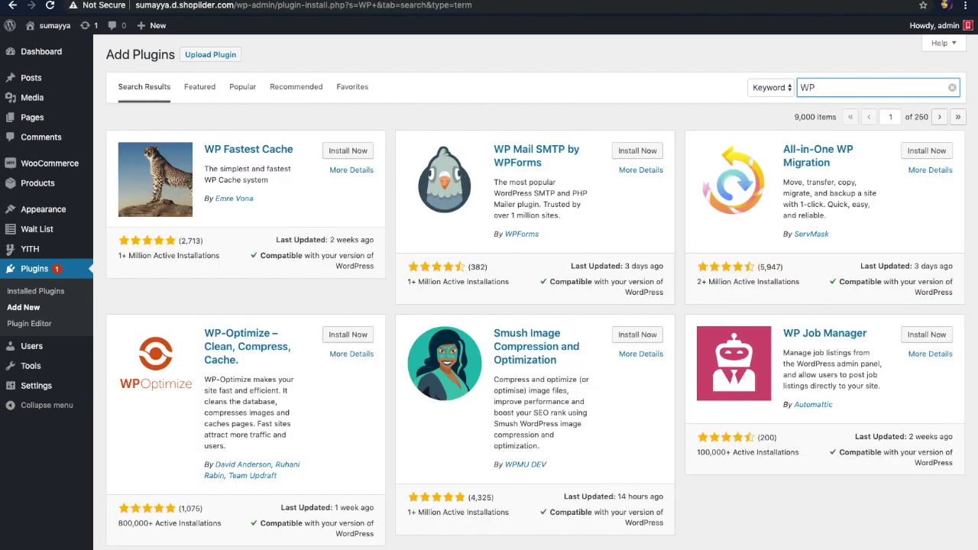
type("light")
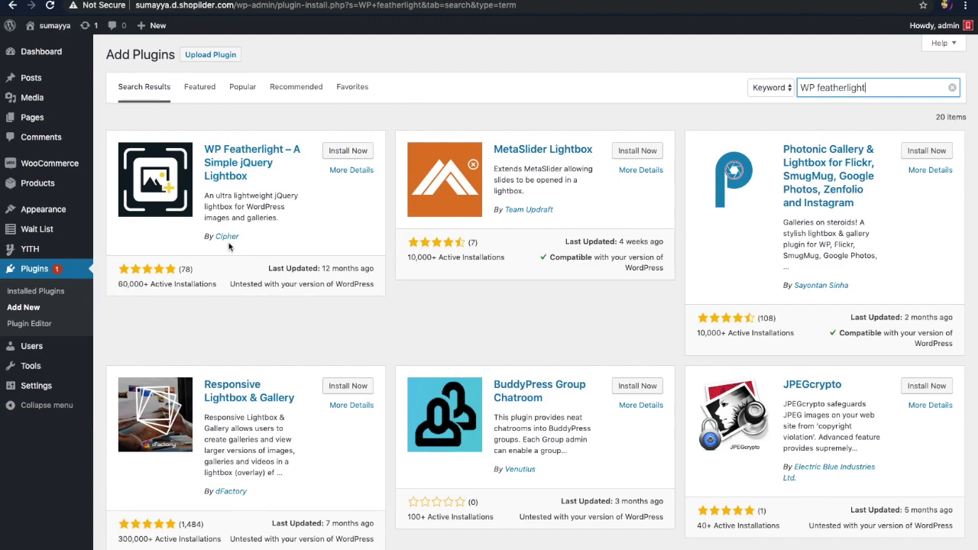
left_click(357, 152)
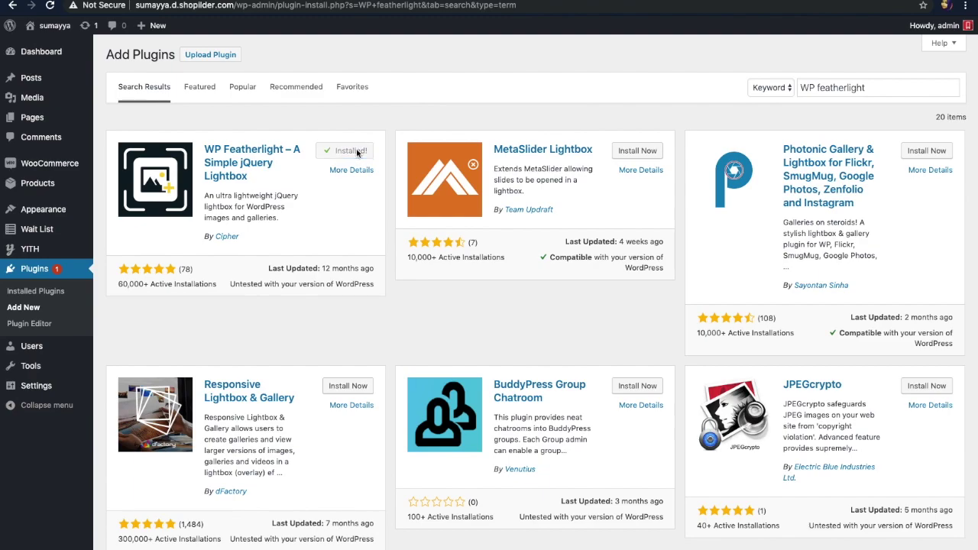
left_click(357, 151)
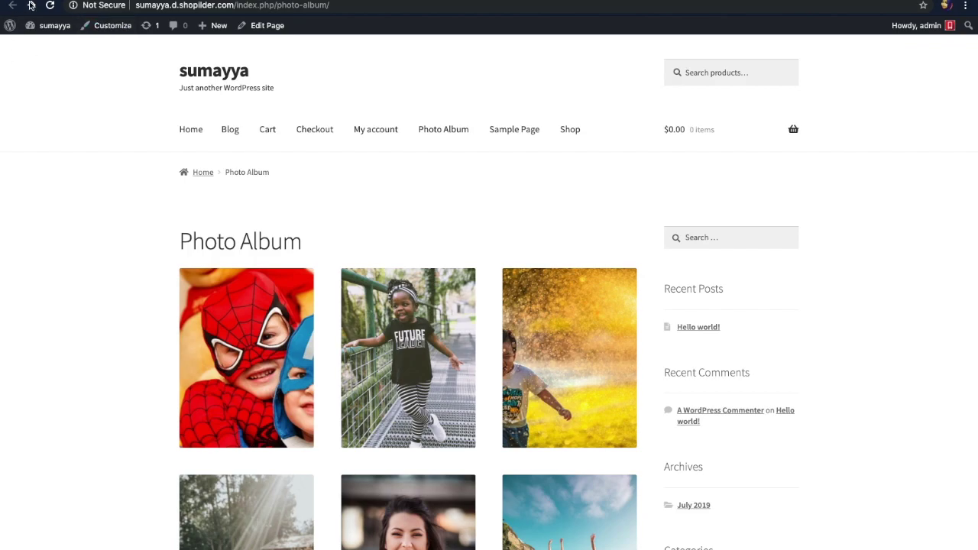
Reload the page, open the Spider-Man photo in the lightbox, step through six photos, then close it
left_click(49, 7)
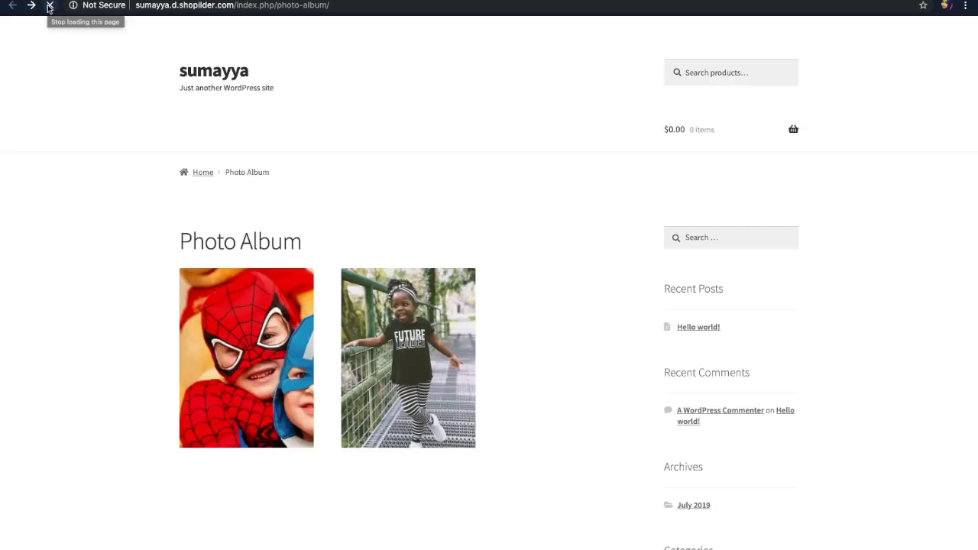
left_click(269, 337)
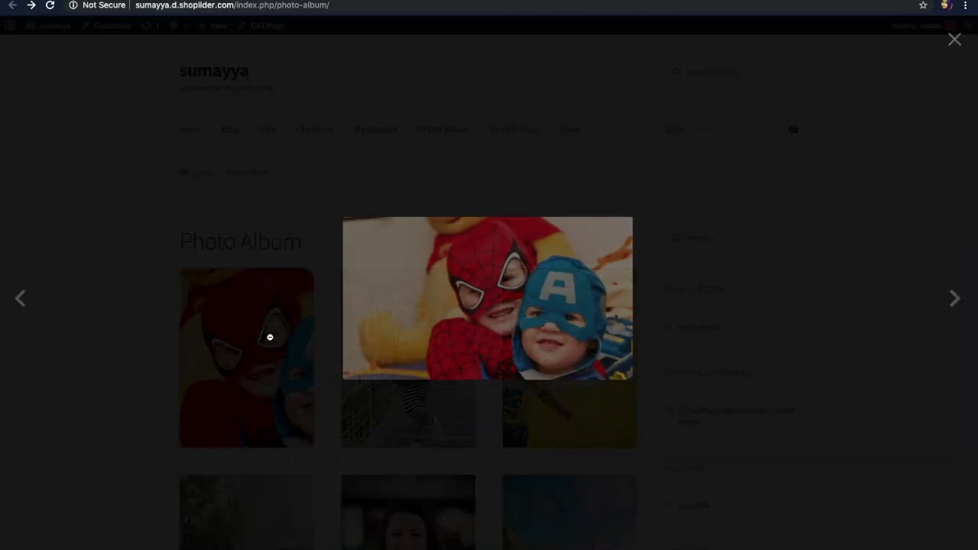
left_click(957, 302)
left_click(955, 300)
left_click(955, 300)
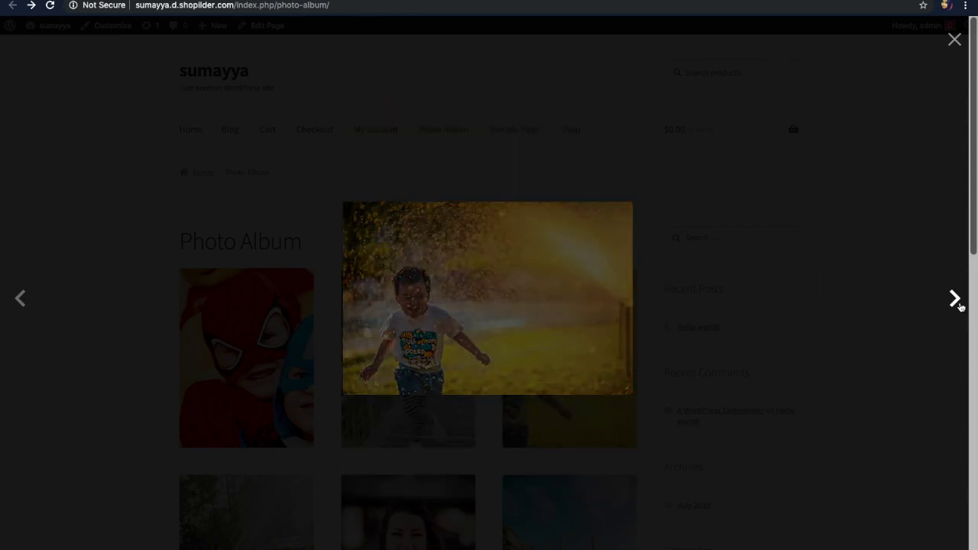
left_click(959, 304)
left_click(959, 304)
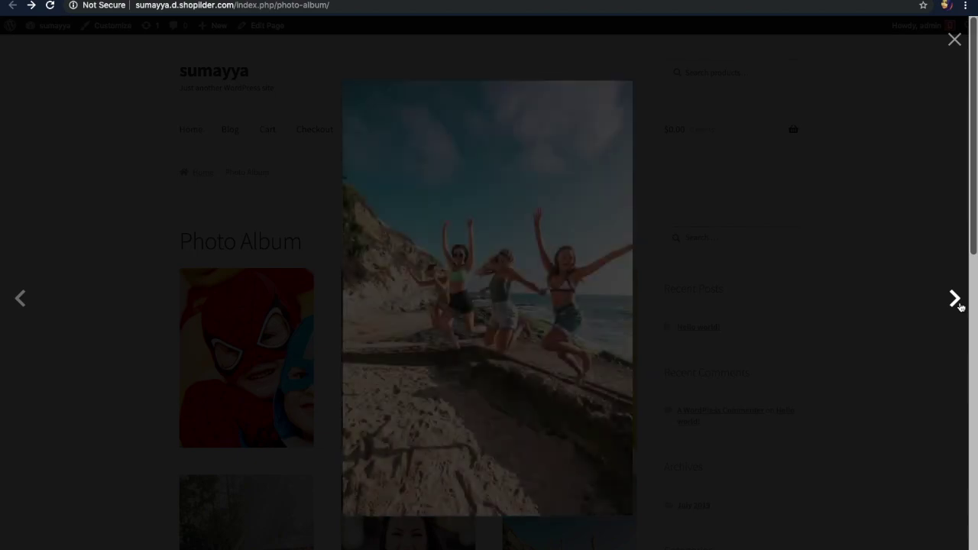
left_click(955, 299)
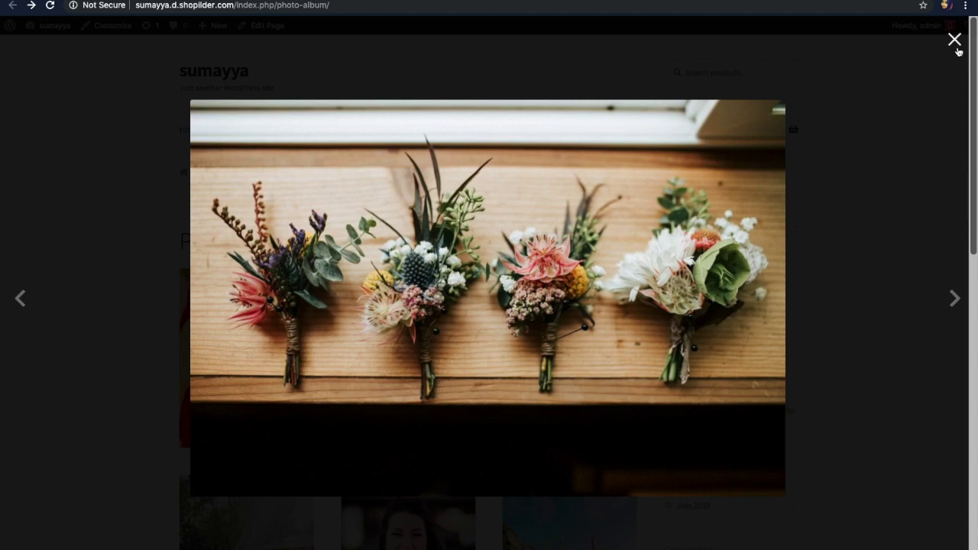
left_click(955, 39)
mouse_move(680, 157)
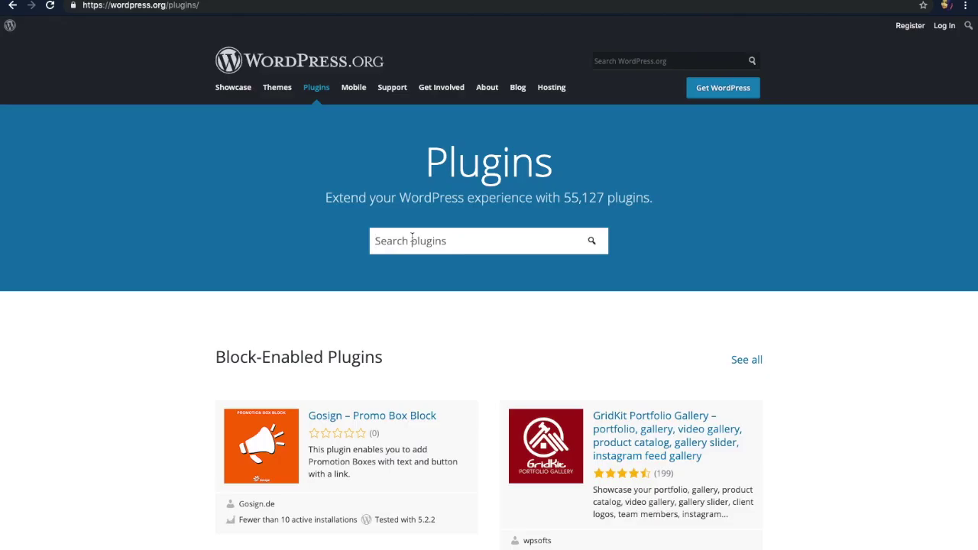
Search wordpress.org plugins for 'Nextgen', review the NextGEN Gallery listing, then return to wp-admin
type("NExt")
key("BackSpace")
key("BackSpace")
key("BackSpace")
type("extgen ")
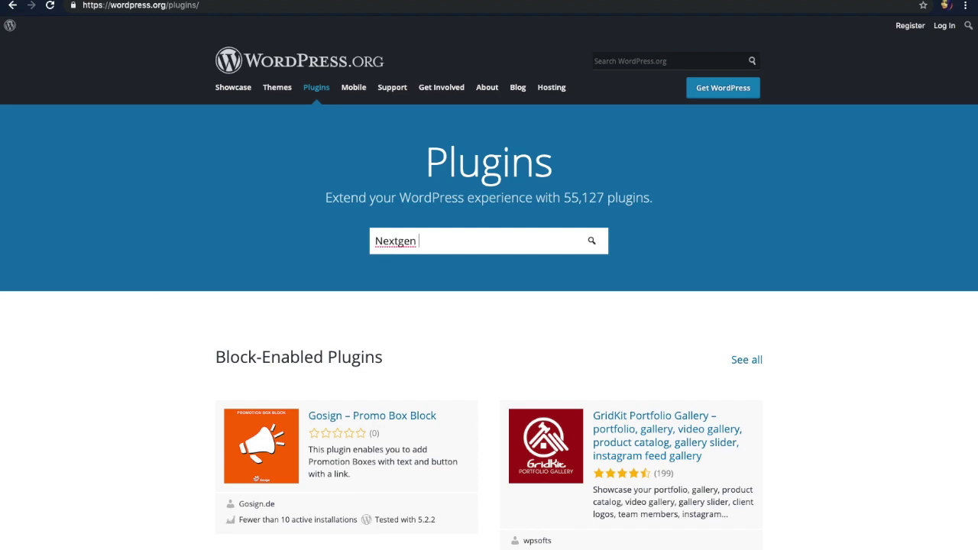
type("g")
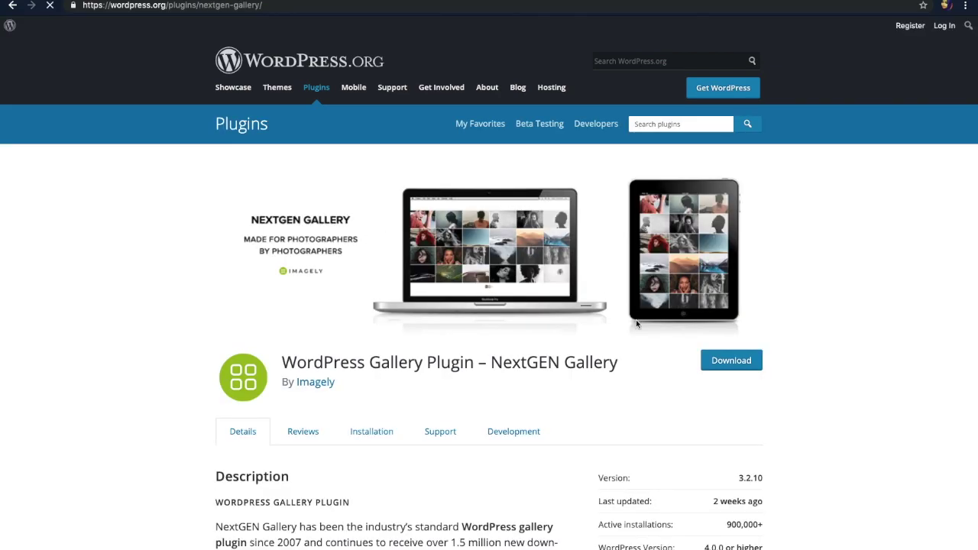
scroll(636, 324, "down", 5)
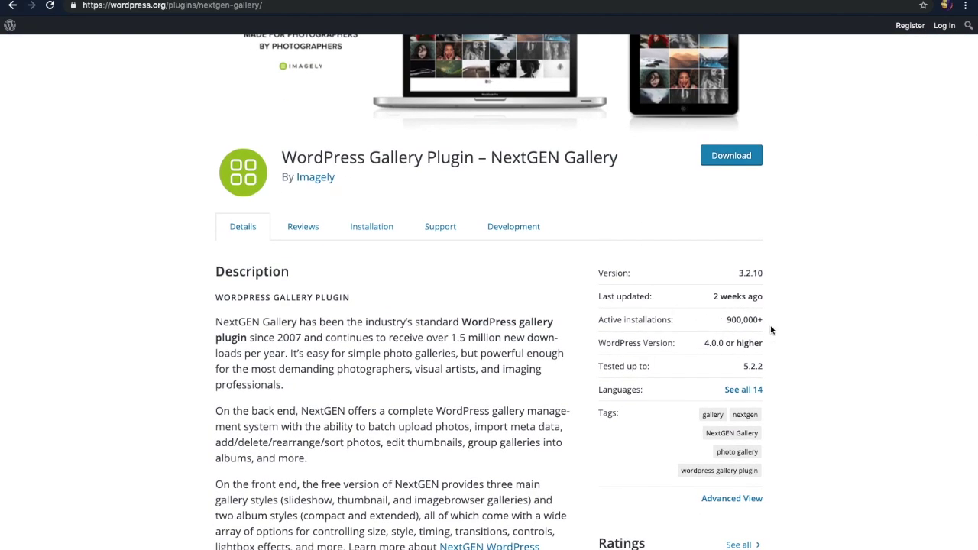
scroll(693, 410, "down", 4)
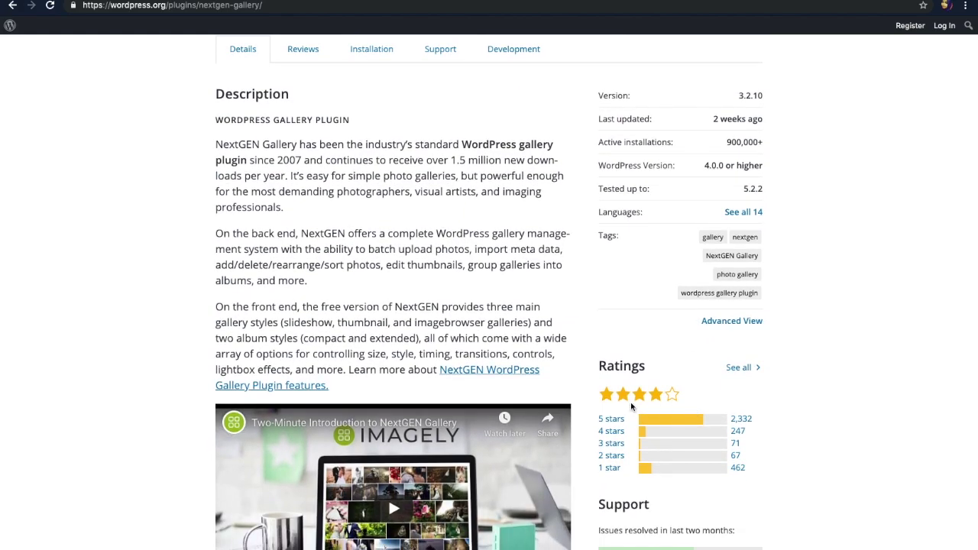
scroll(672, 316, "up", 8)
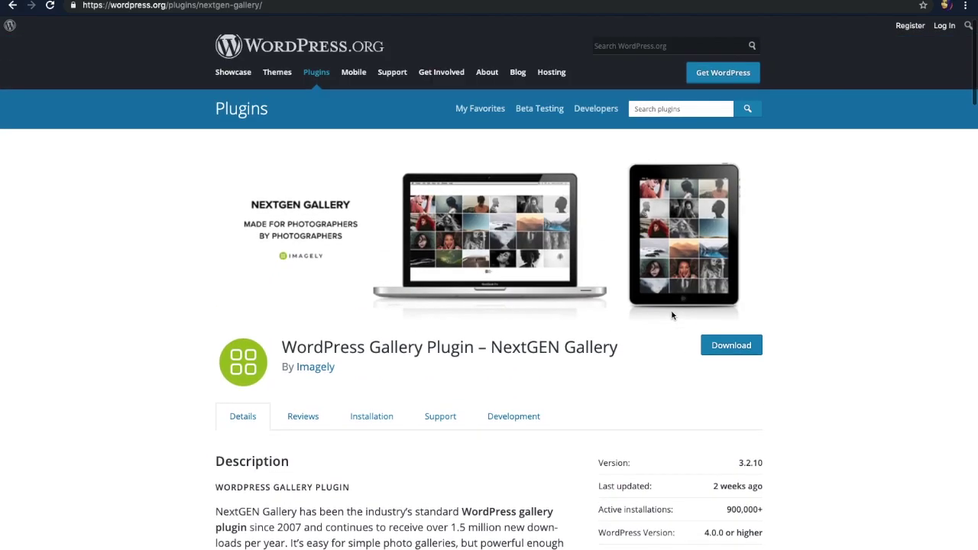
scroll(672, 316, "down", 3)
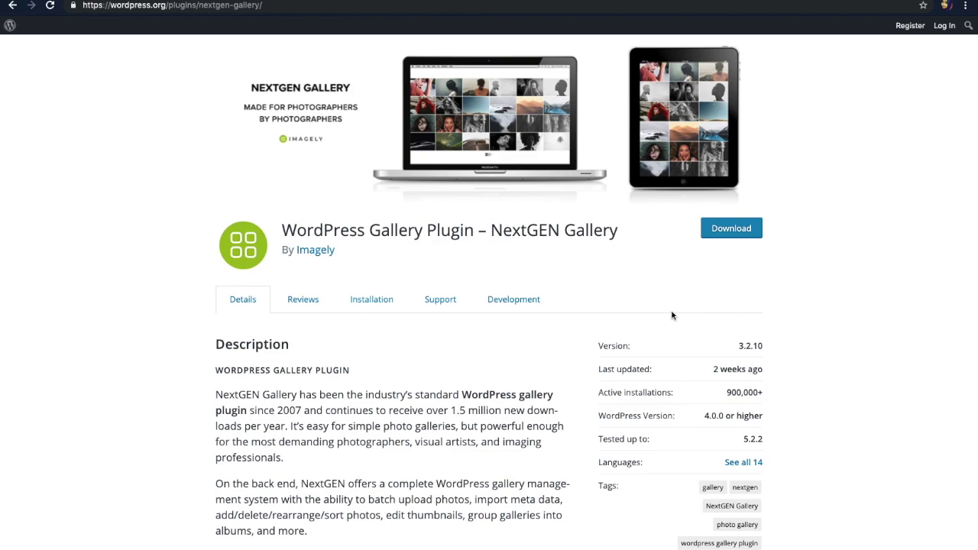
scroll(672, 316, "down", 1)
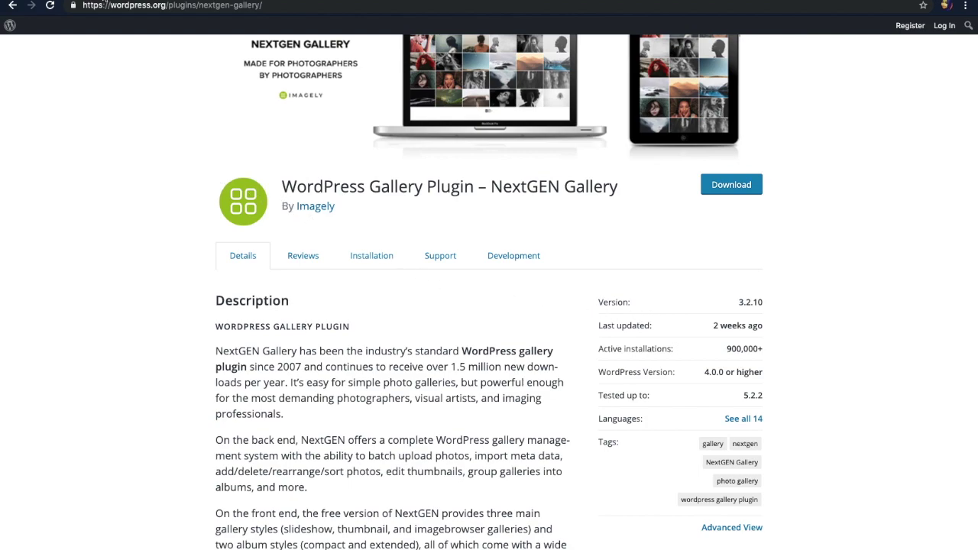
key("ctrl+Tab")
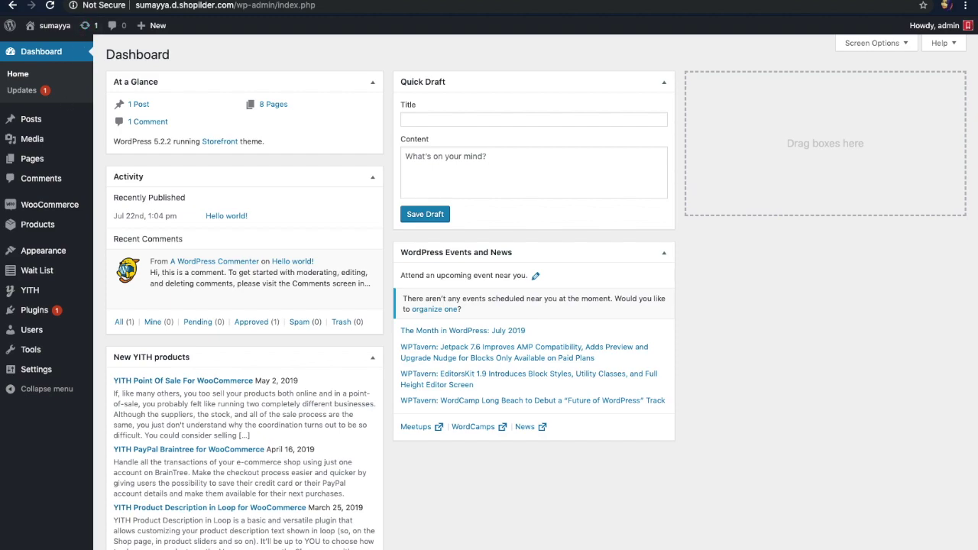
Search new plugins for 'NextGen Gallery', then install and activate the NextGEN Gallery plugin
mouse_move(99, 307)
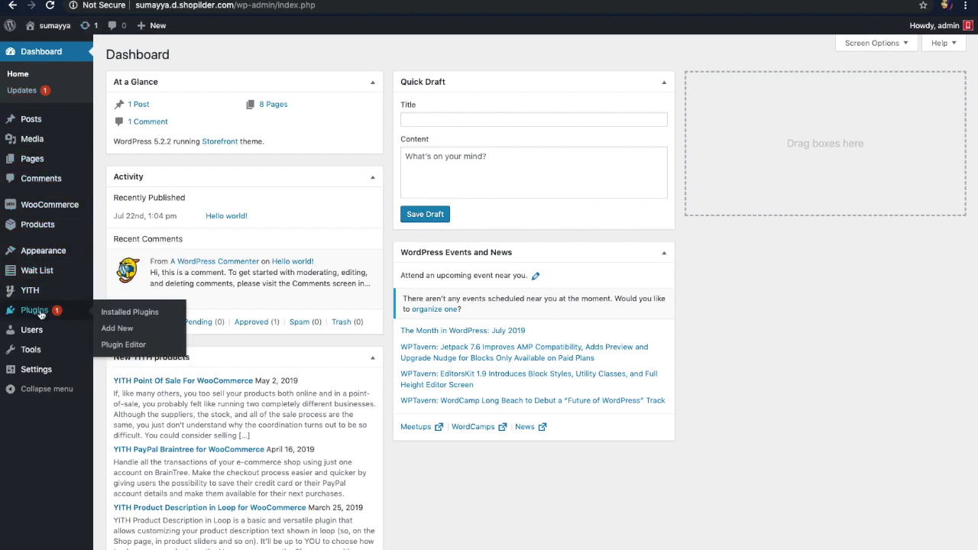
left_click(109, 330)
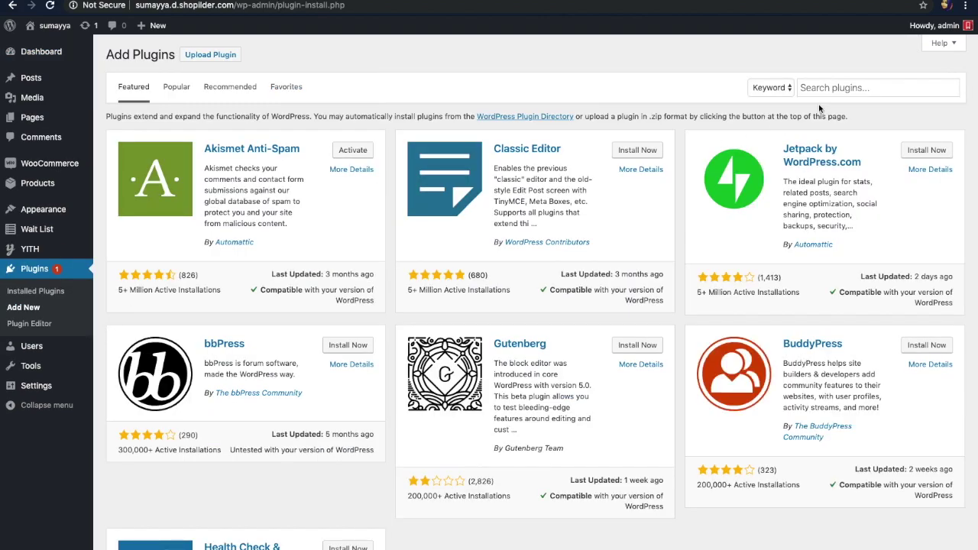
left_click(837, 92)
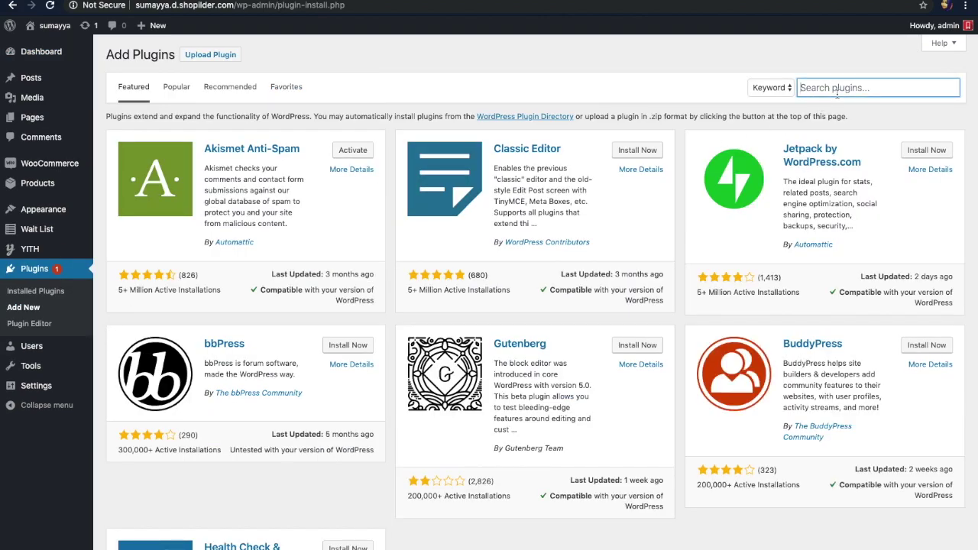
type("NextGEn")
key("BackSpace")
key("BackSpace")
key("BackSpace")
key("BackSpace")
key("BackSpace")
key("BackSpace")
key("BackSpace")
key("BackSpace")
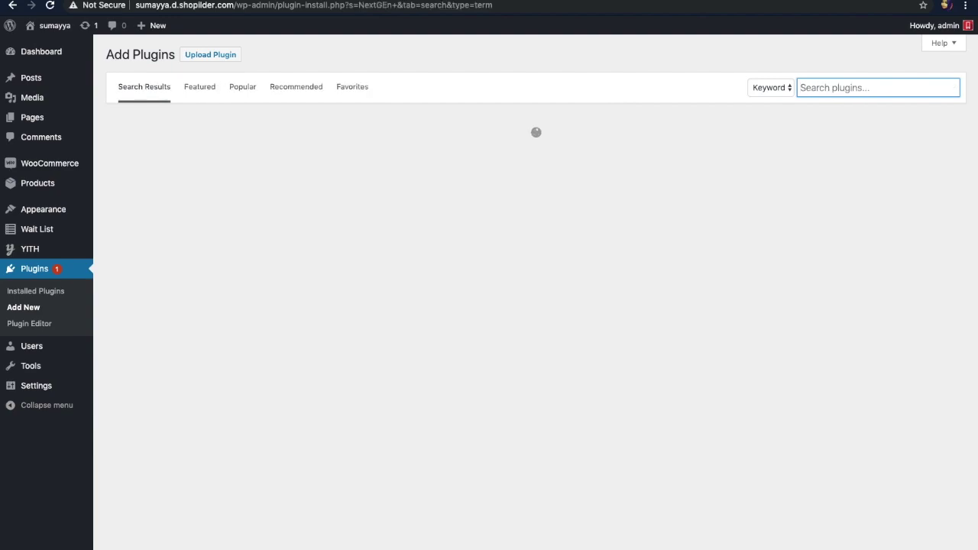
type("Next")
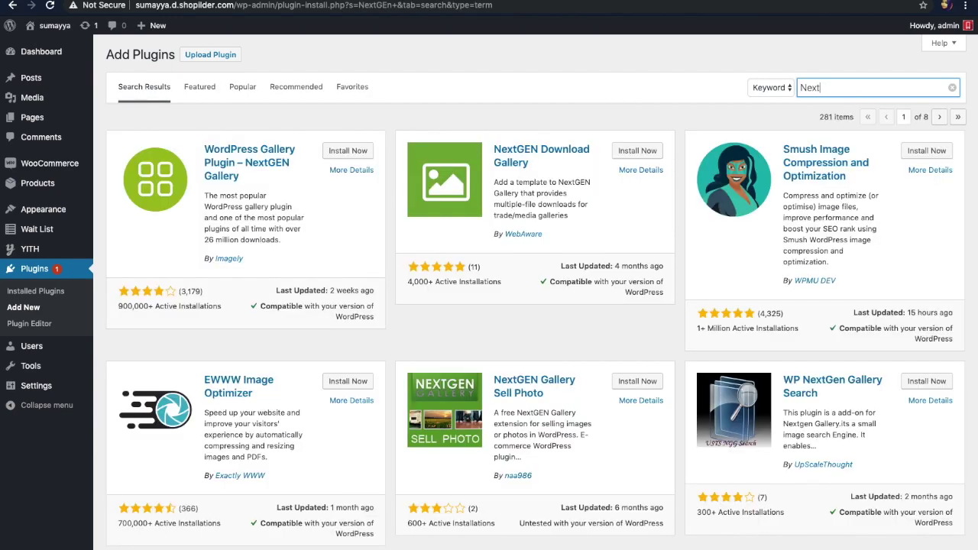
type("Gen")
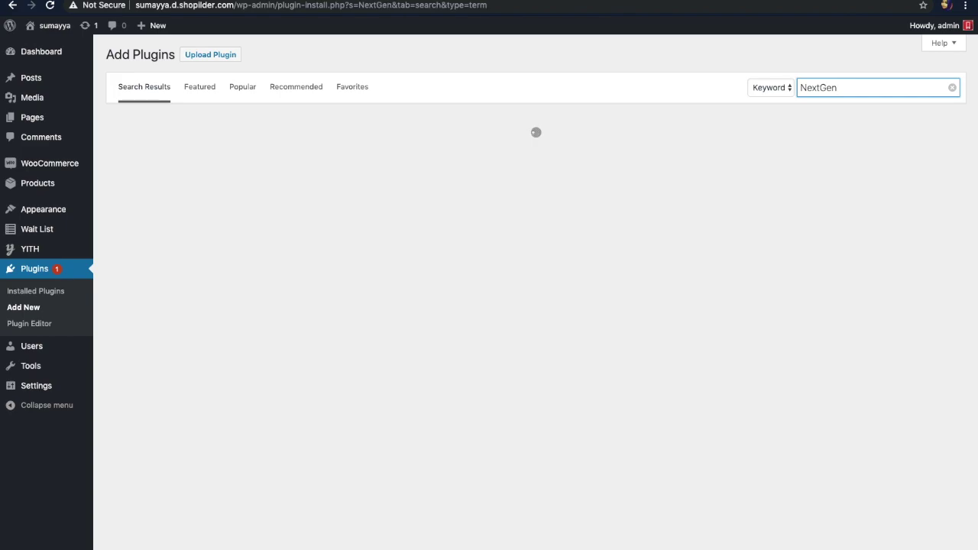
type(" Gallery")
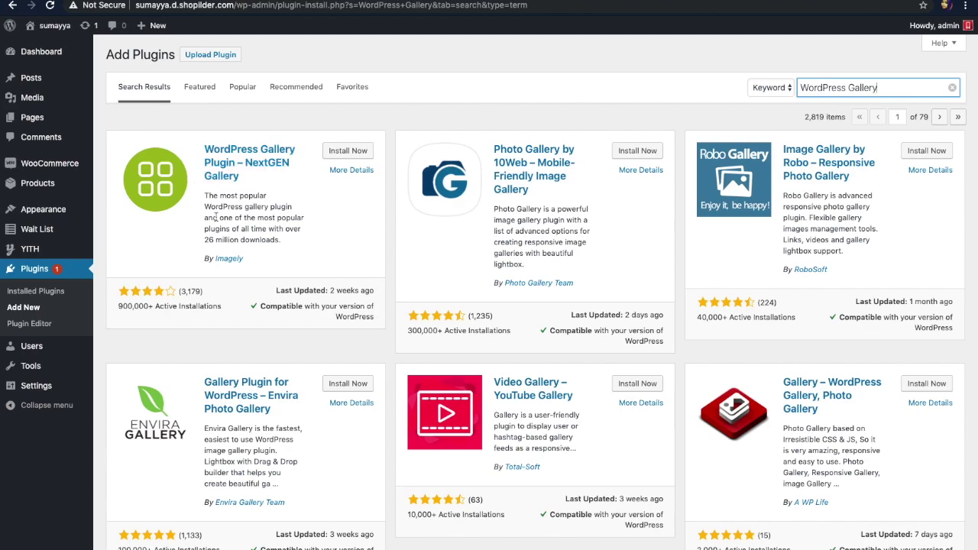
left_click(357, 155)
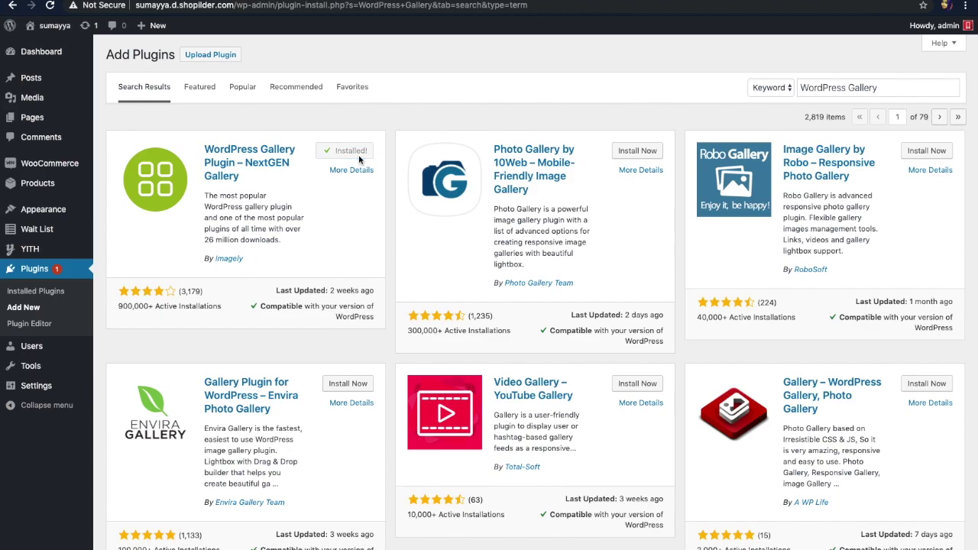
left_click(358, 154)
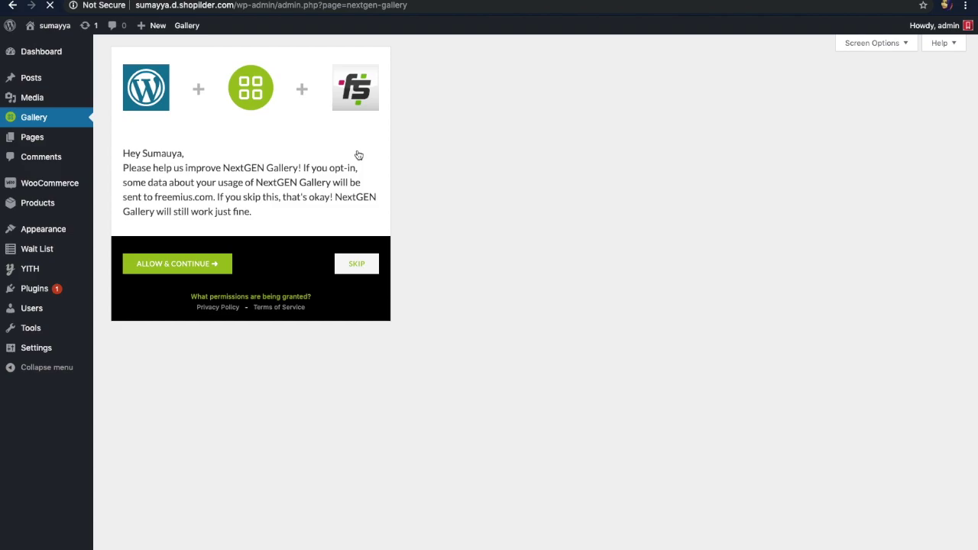
Skip NextGEN's usage-data opt-in and go to Gallery > Add Gallery / Images
left_click(364, 263)
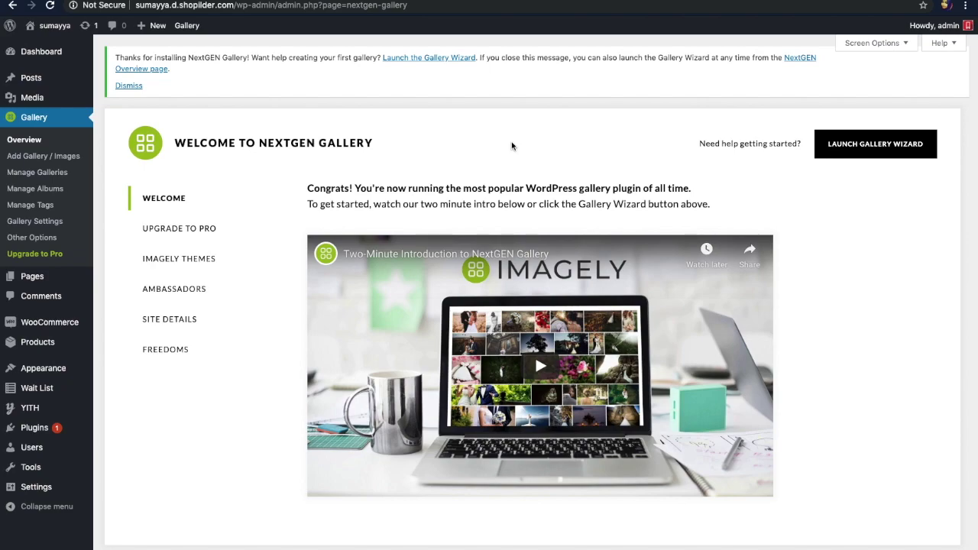
left_click(22, 158)
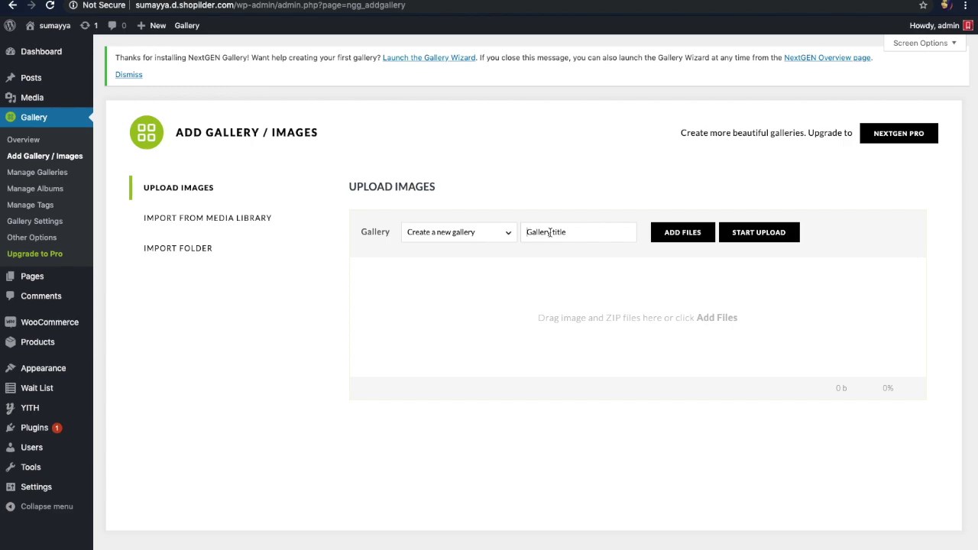
Enter 'Photo Album' as the gallery title, keeping 'Create a new gallery' as the target
type("Photo Album")
left_click(487, 239)
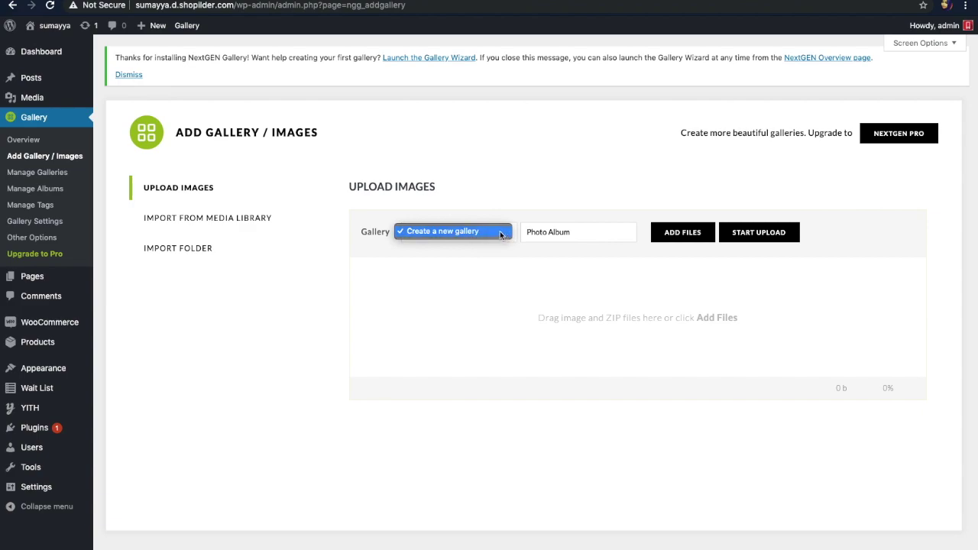
left_click(500, 232)
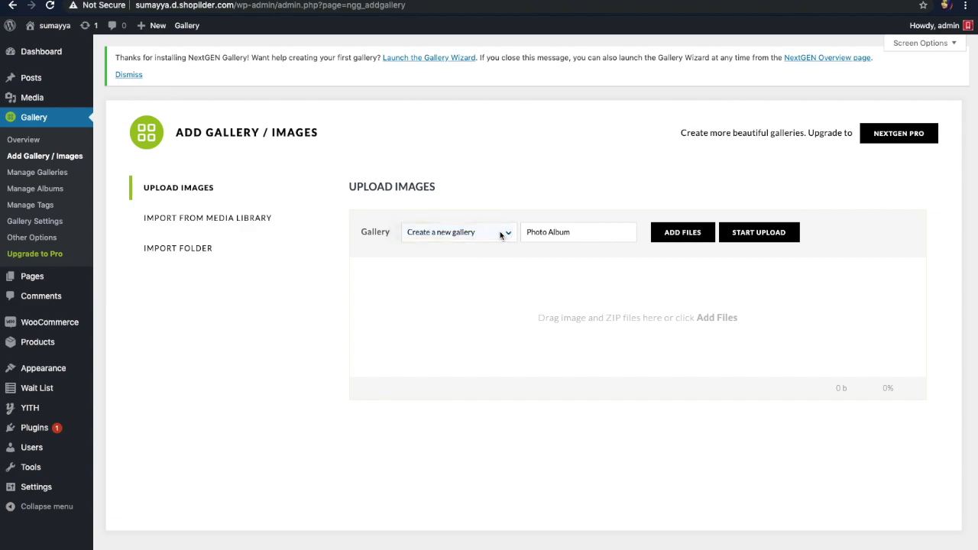
Select the thirteen photo files in Downloads and queue them for upload
left_click(682, 232)
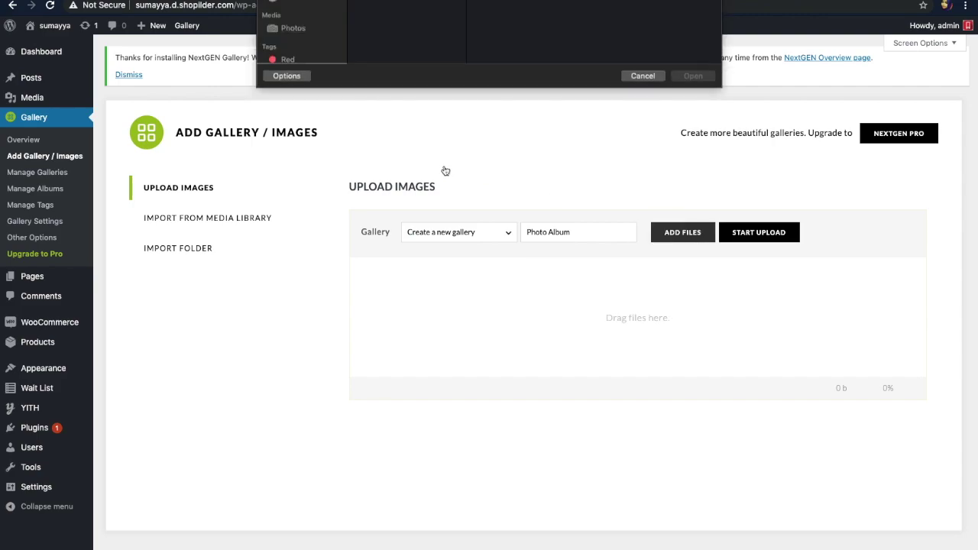
scroll(417, 121, "down", 5)
left_click(414, 44)
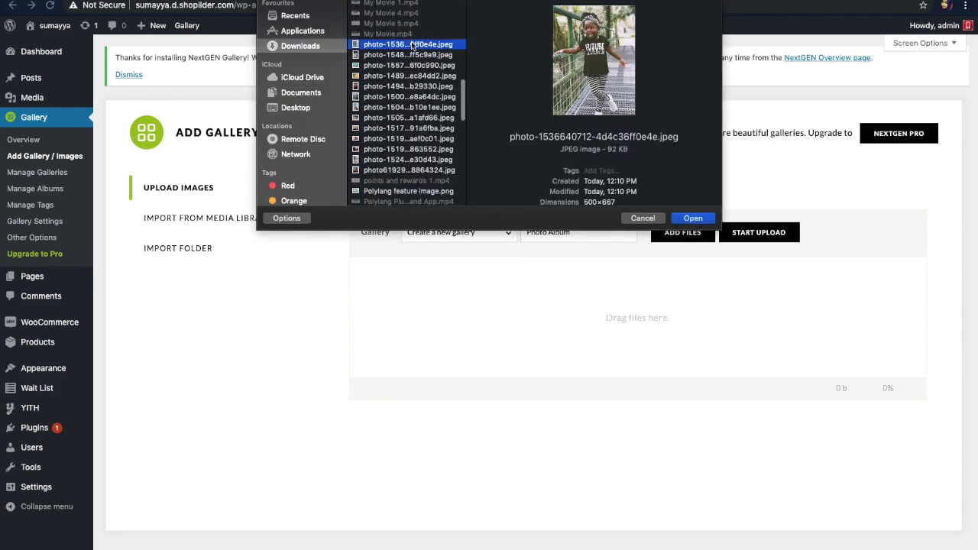
left_click(409, 55, "super")
left_click(403, 66, "super")
left_click(401, 76, "super")
left_click(399, 87, "super")
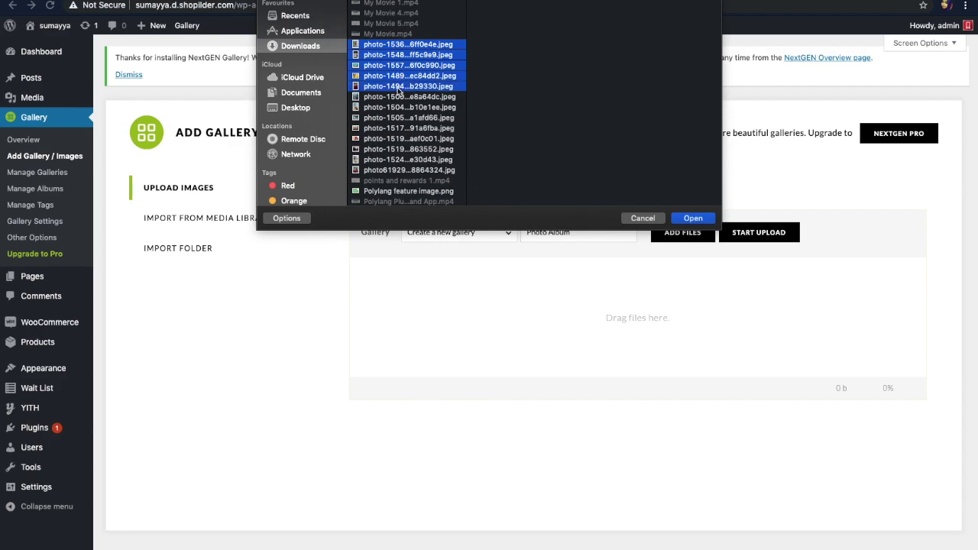
left_click(396, 97, "super")
left_click(393, 107, "super")
left_click(392, 118, "super")
left_click(389, 128, "super")
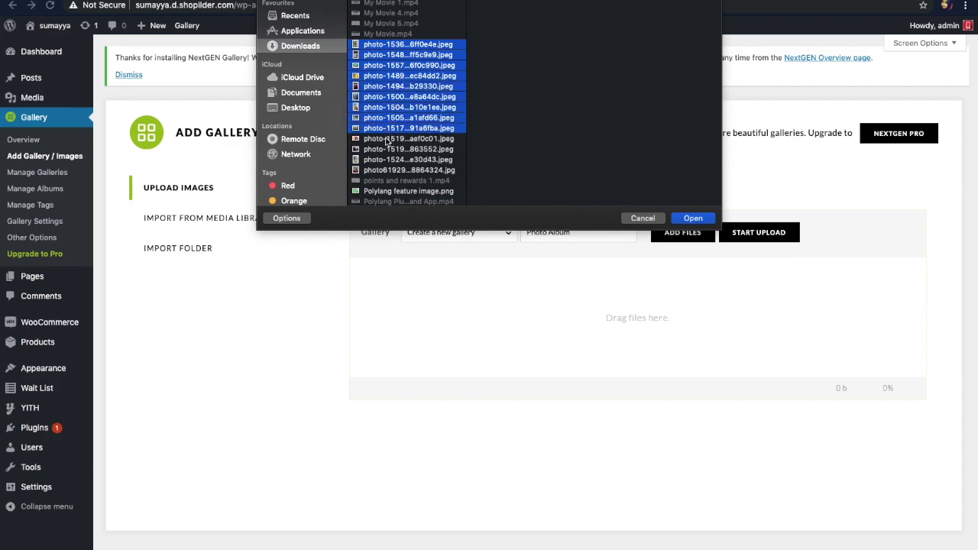
left_click(386, 138, "super")
left_click(384, 149, "super")
left_click(382, 159, "super")
left_click(381, 171, "super")
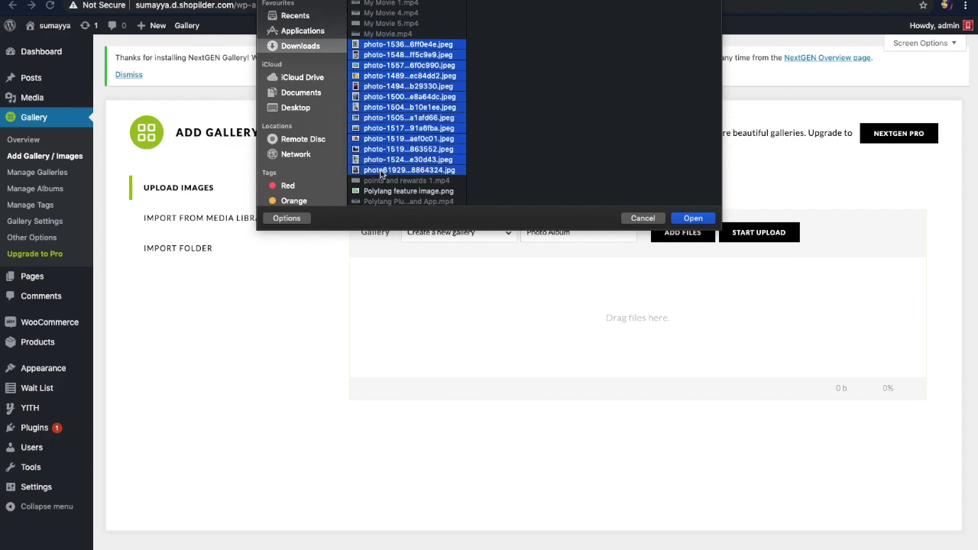
left_click(698, 219)
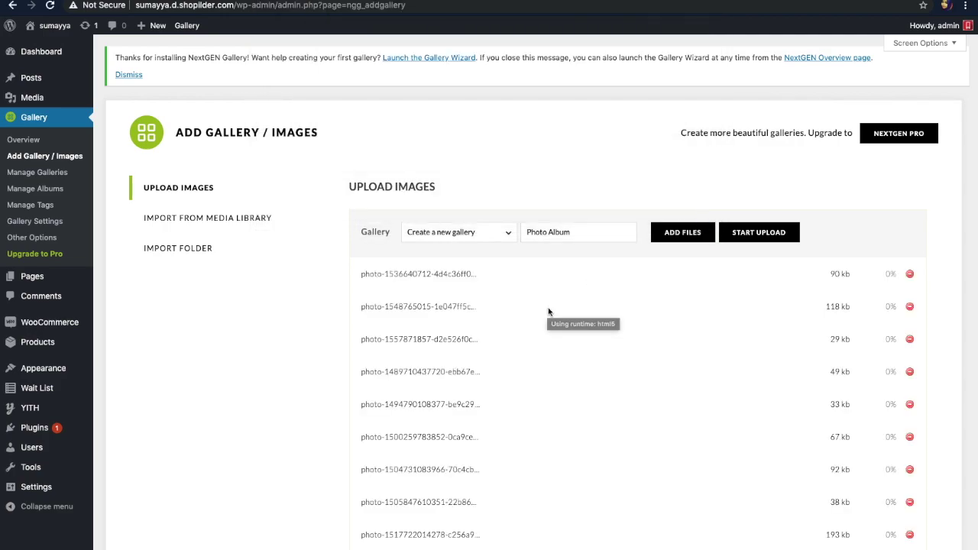
Upload all 13 queued photos into Photo Album, then view the Manage Galleries list
left_click(764, 234)
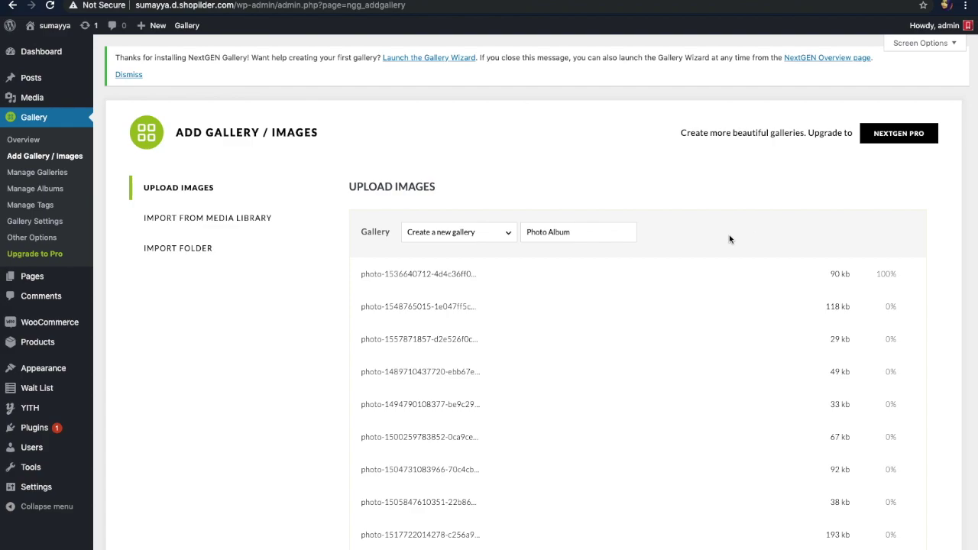
scroll(665, 251, "down", 1)
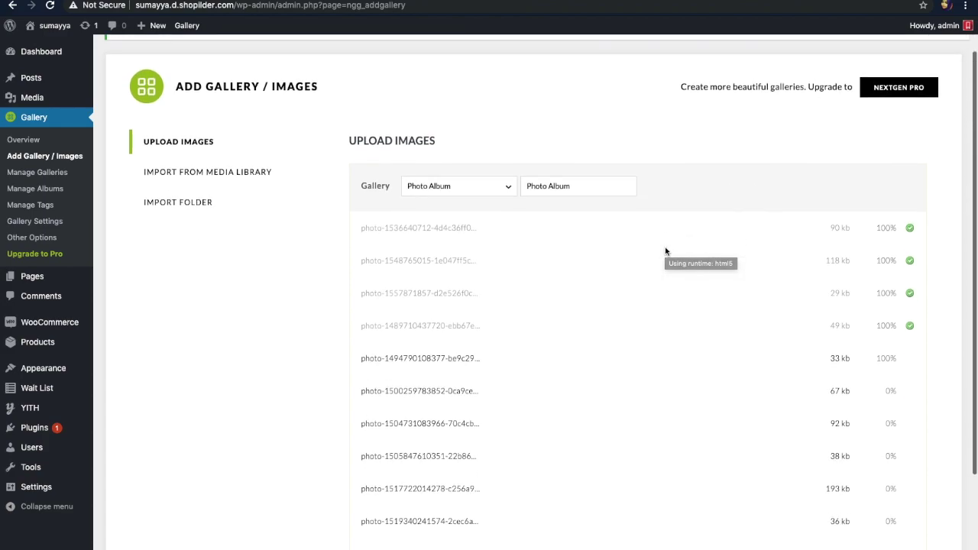
scroll(665, 251, "down", 3)
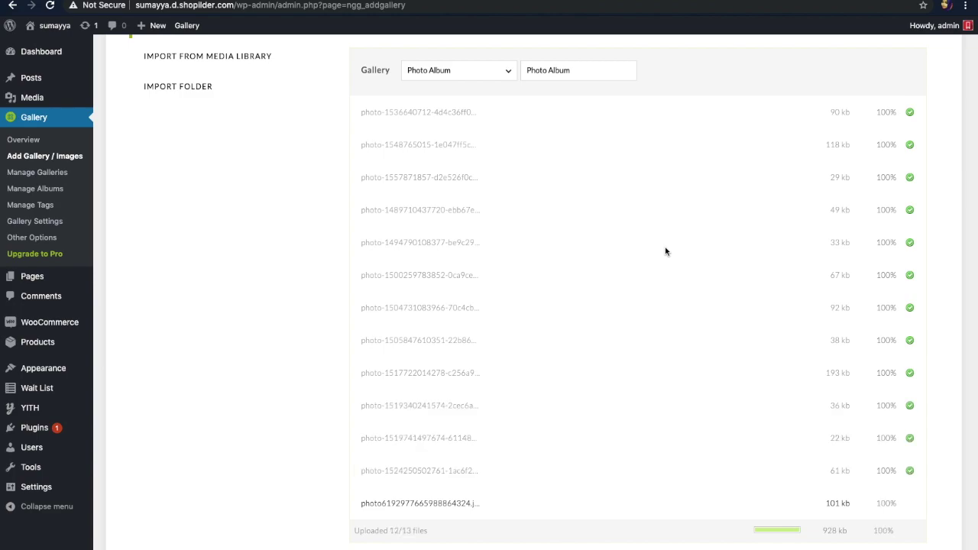
left_click(59, 177)
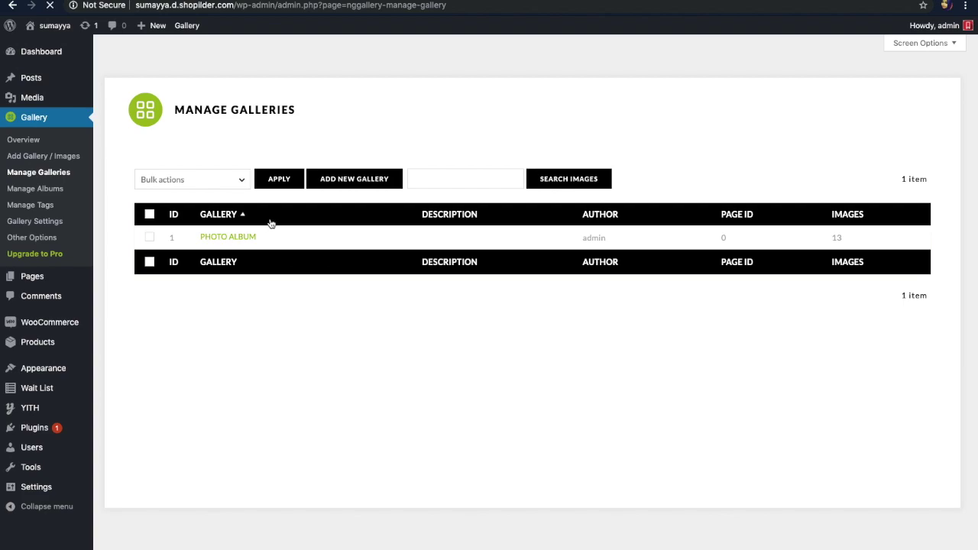
Open the Photo Album gallery and delete its 13th image, the 1080 x 1080 photo
left_click(233, 239)
scroll(360, 323, "down", 2)
scroll(360, 327, "down", 5)
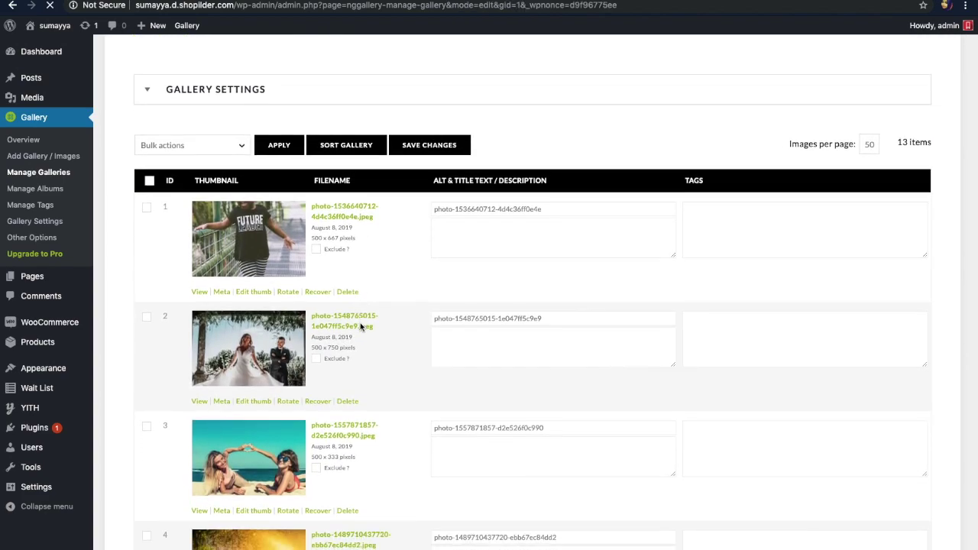
scroll(360, 322, "down", 7)
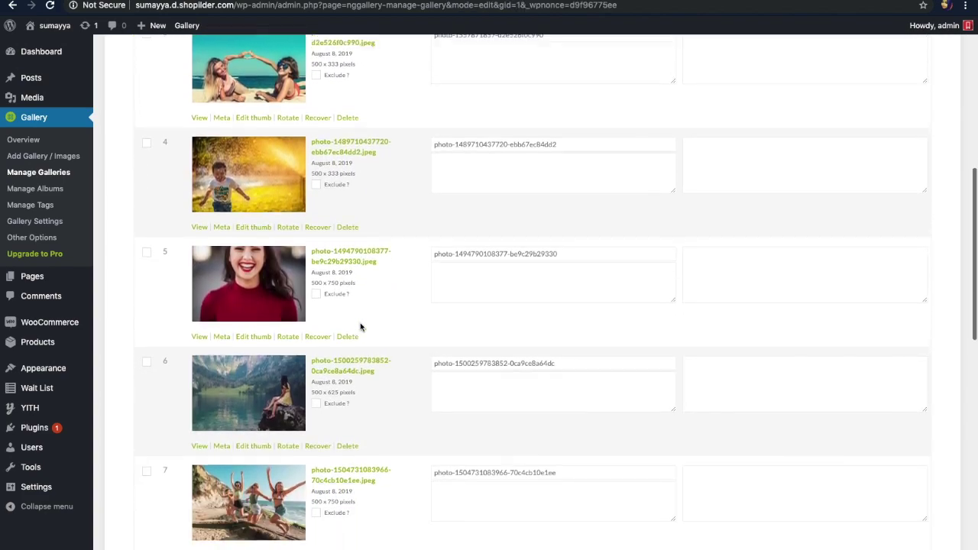
scroll(360, 327, "down", 4)
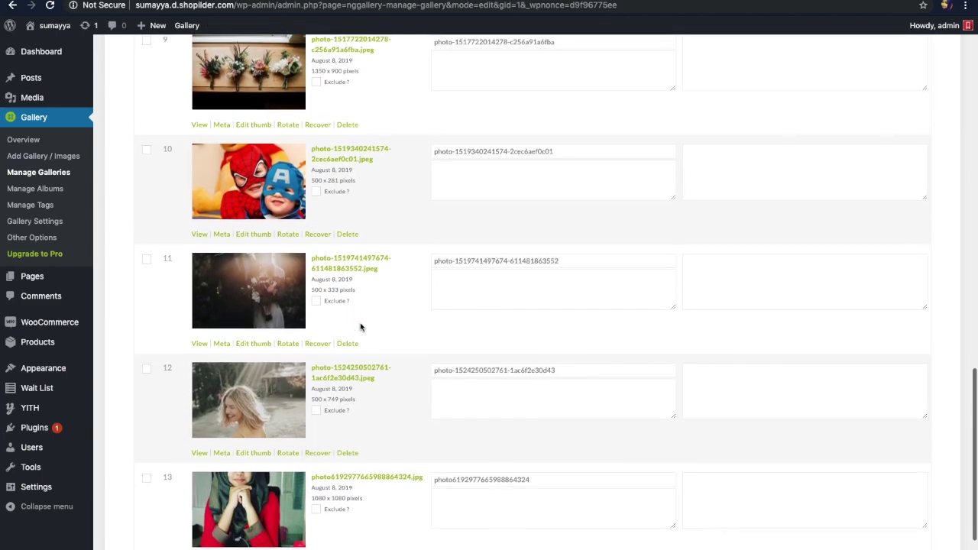
scroll(359, 327, "up", 8)
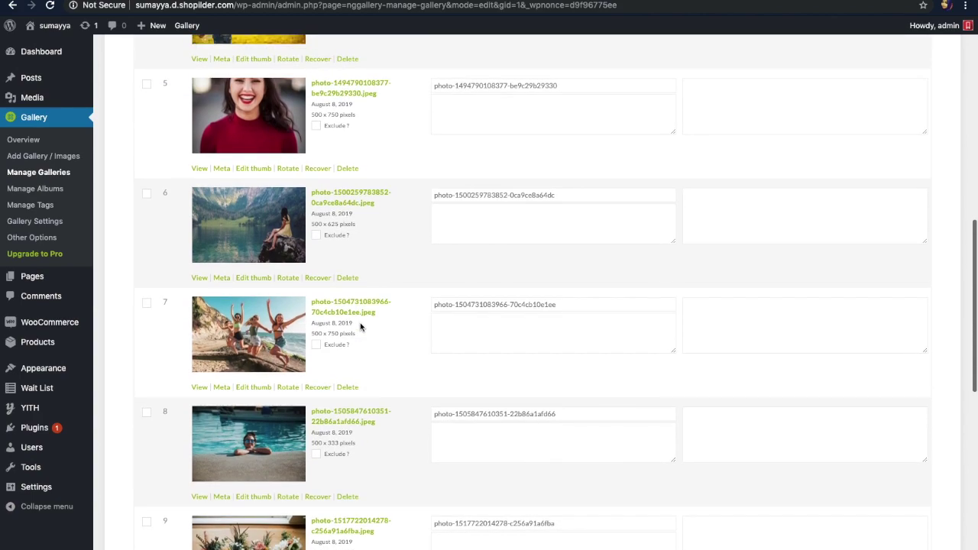
scroll(360, 327, "down", 3)
scroll(360, 327, "down", 5)
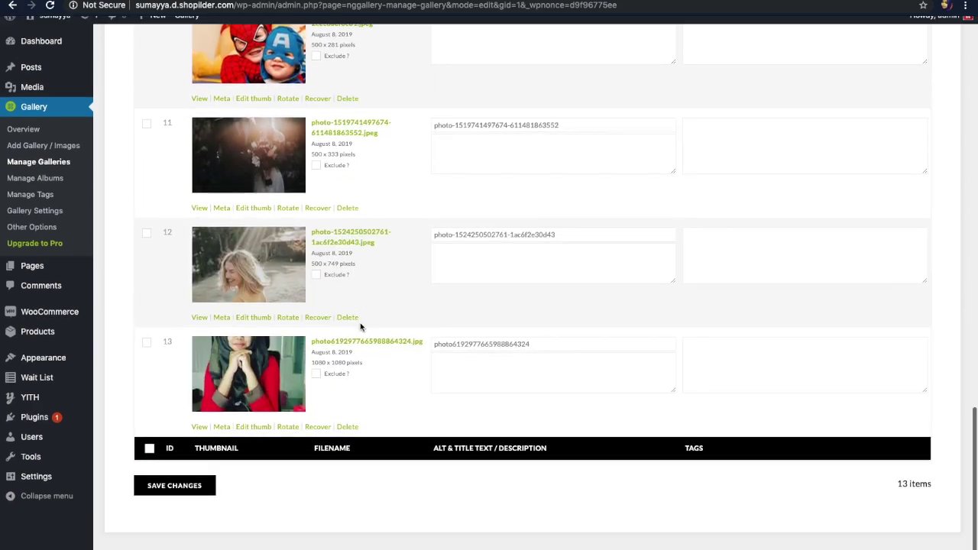
left_click(347, 438)
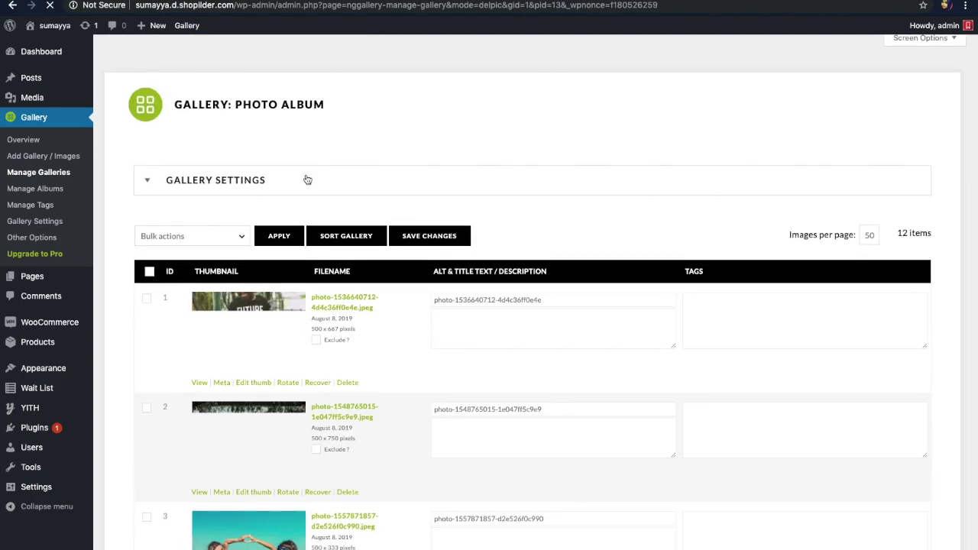
Tick photos 1 and 2 in Photo Album and open Bulk actions, closing it unused
scroll(305, 178, "down", 5)
scroll(305, 178, "up", 4)
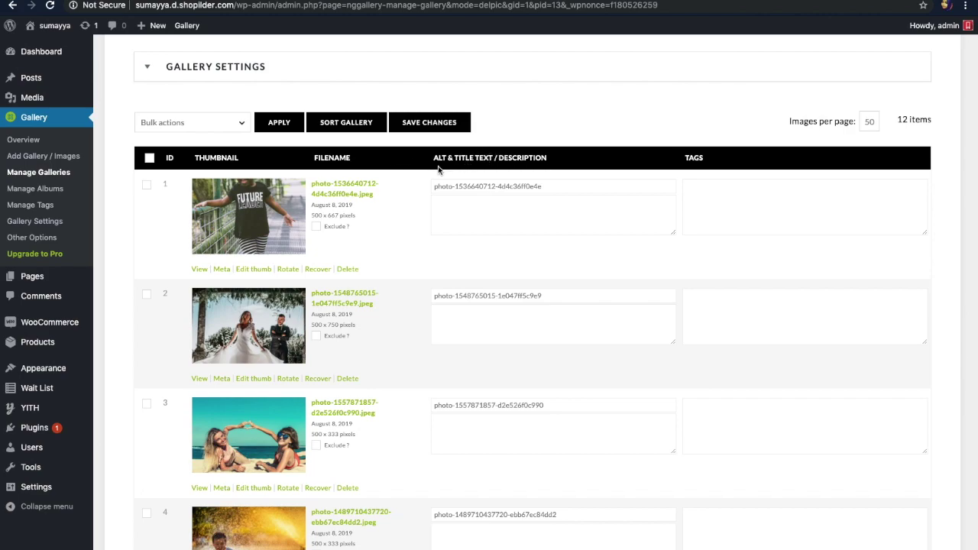
left_click(146, 185)
left_click(147, 295)
left_click(243, 124)
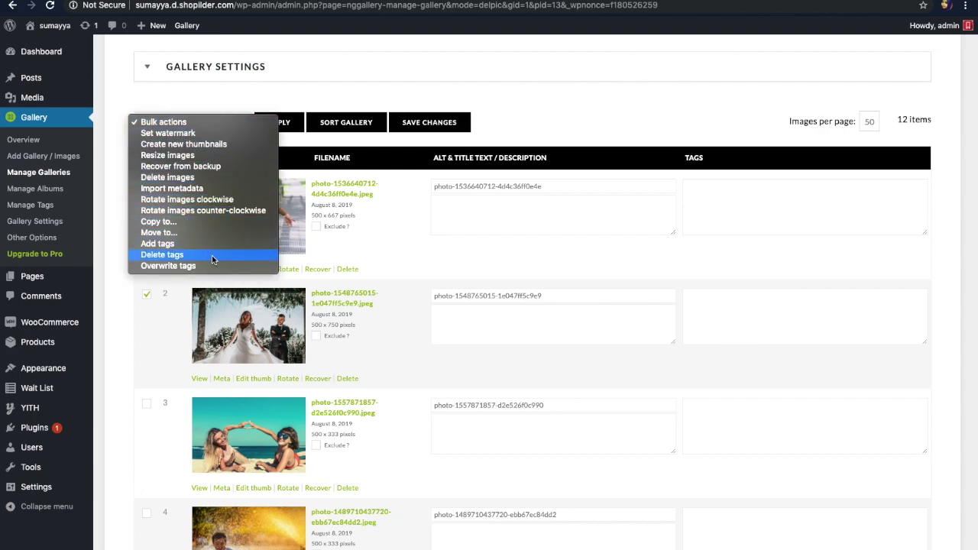
left_click(149, 323)
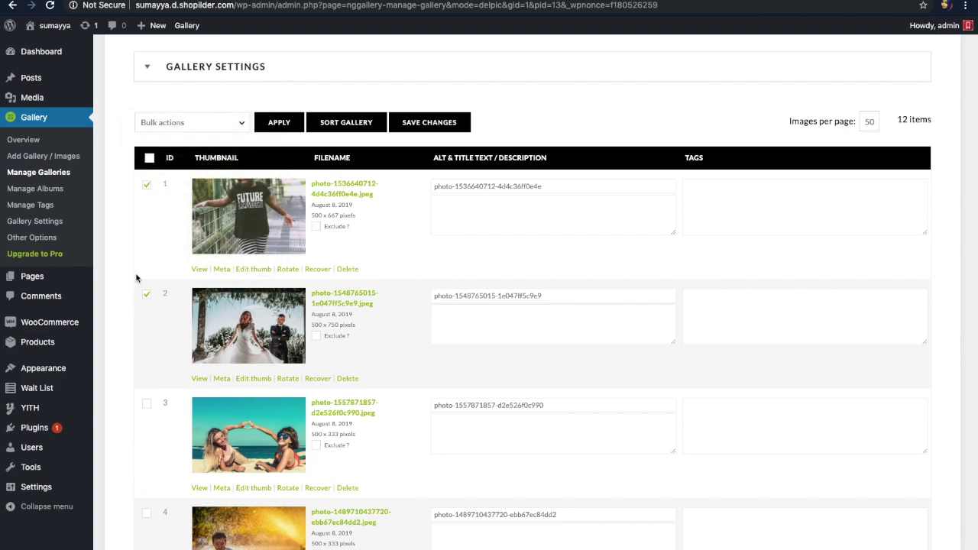
Create a new album named 'Album 1' in Manage Albums
left_click(57, 195)
type("Al")
type("bum 1")
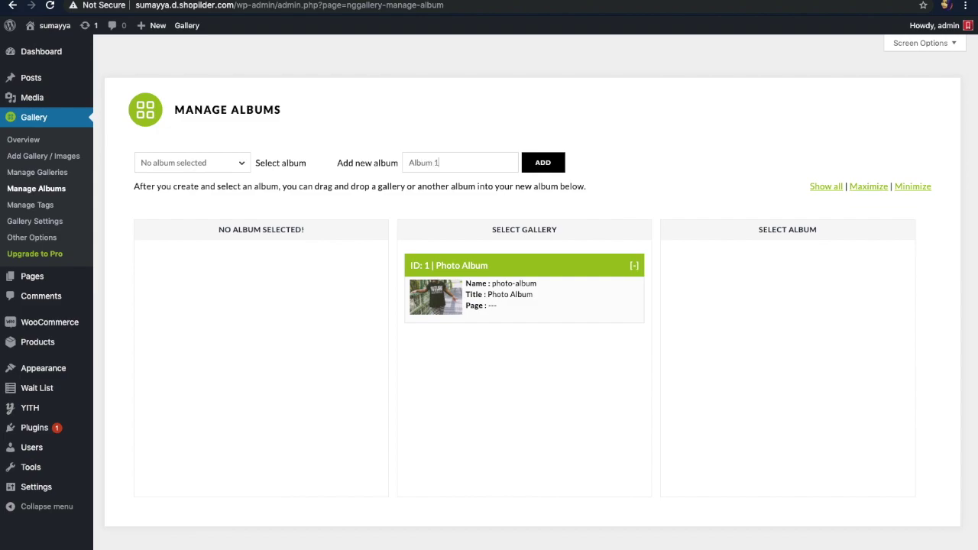
left_click(554, 164)
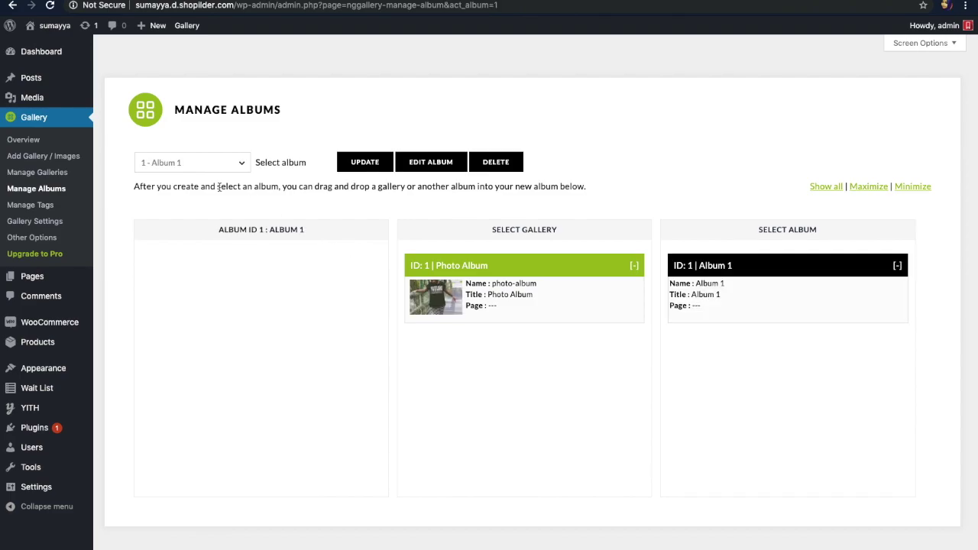
Drag the Photo Album gallery into Album 1, save it, and go to Manage Tags
left_click(229, 163)
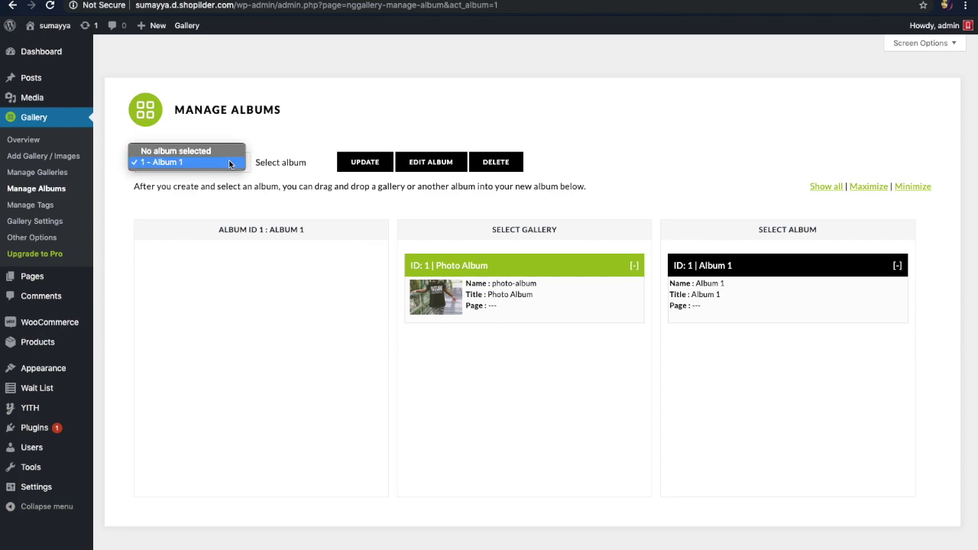
left_click(218, 166)
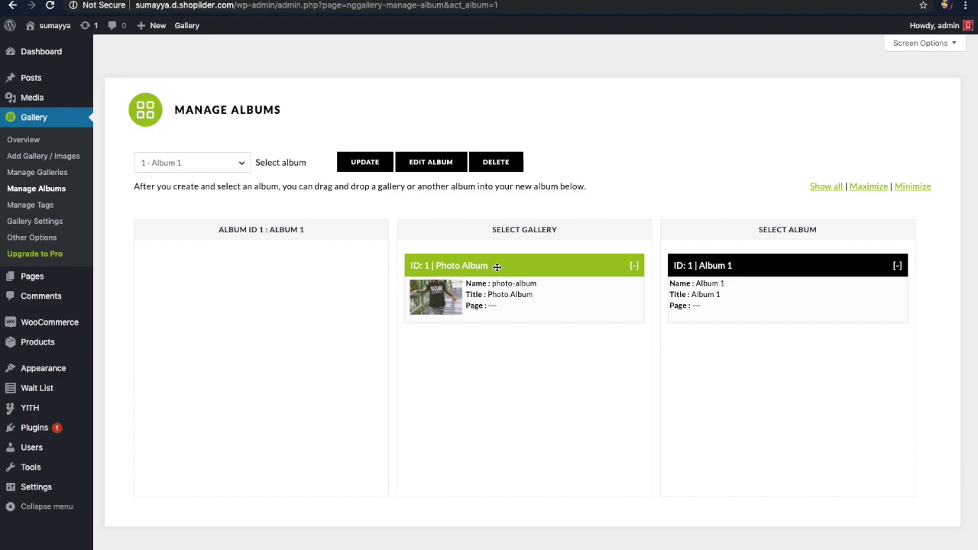
left_click_drag(485, 267, 254, 259)
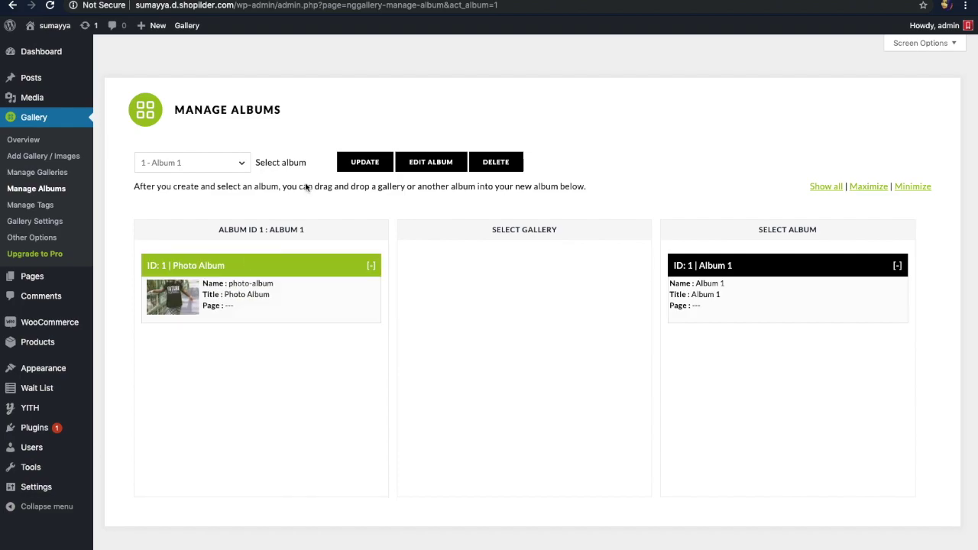
left_click(363, 170)
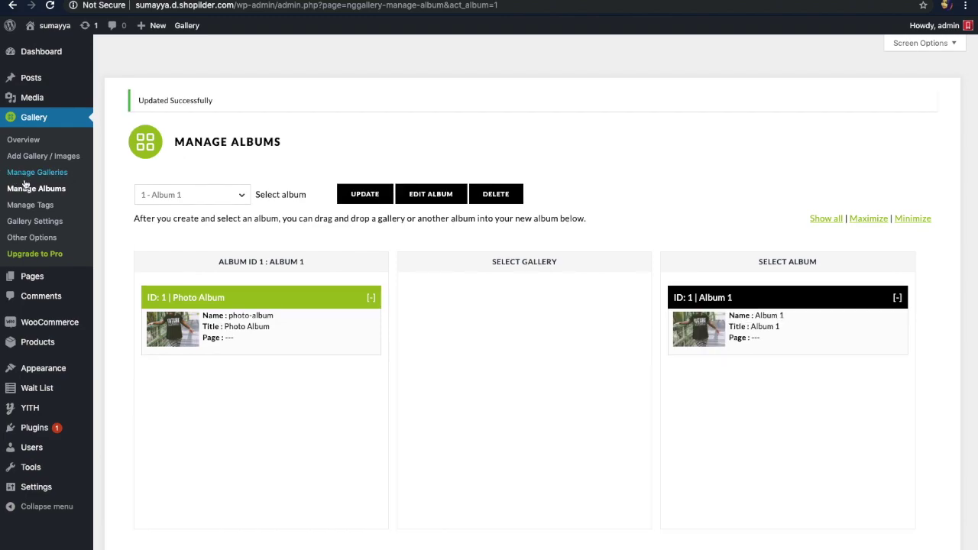
left_click(43, 205)
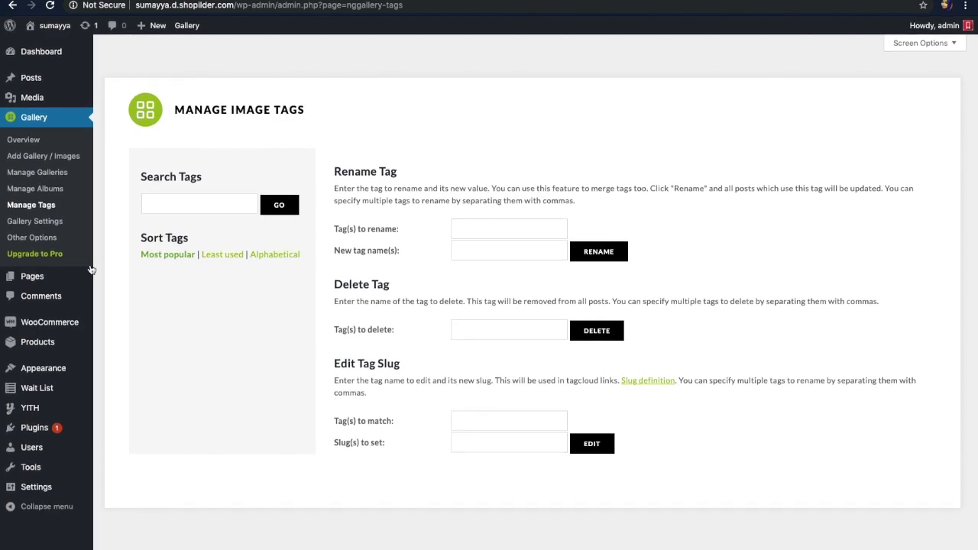
Review Gallery Settings and Other Options, checking Reset Options before returning to Image Options
left_click(48, 222)
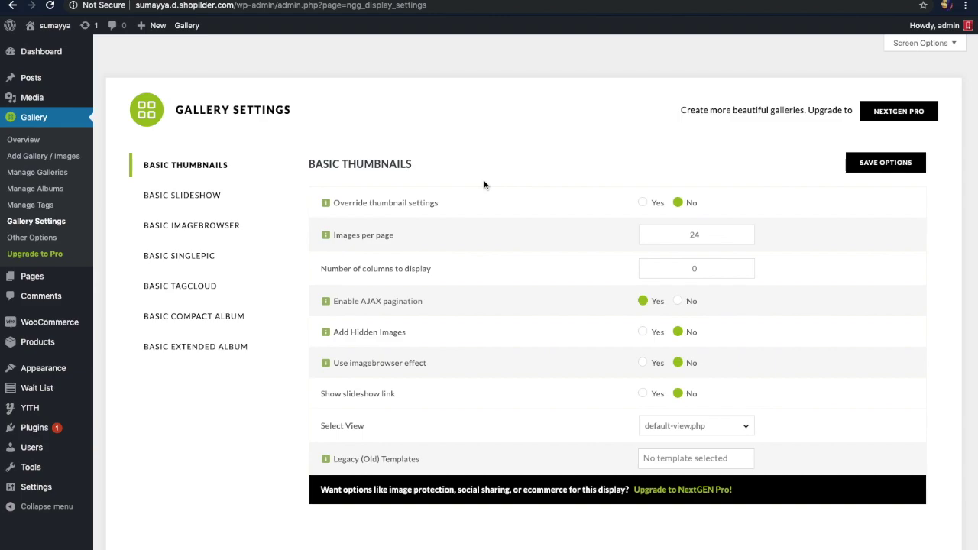
left_click(48, 239)
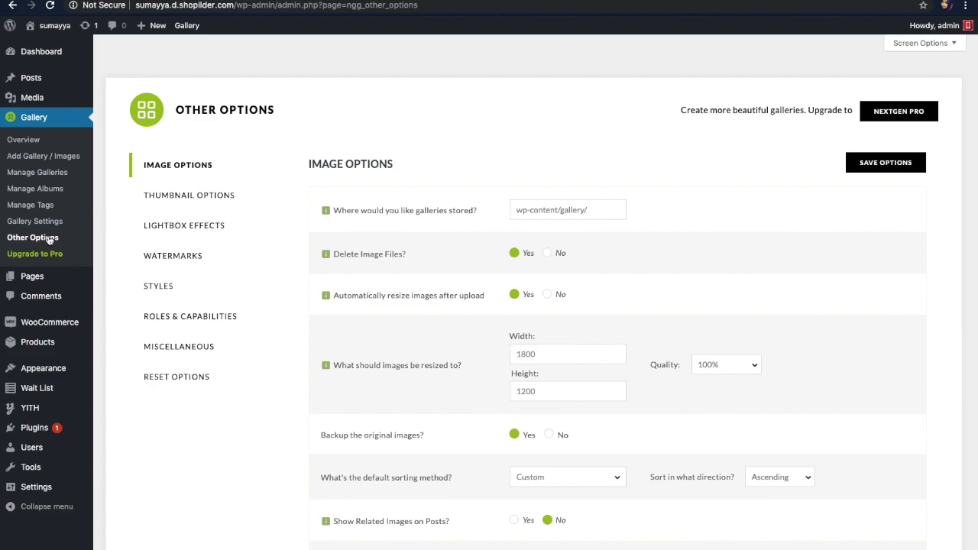
left_click(182, 378)
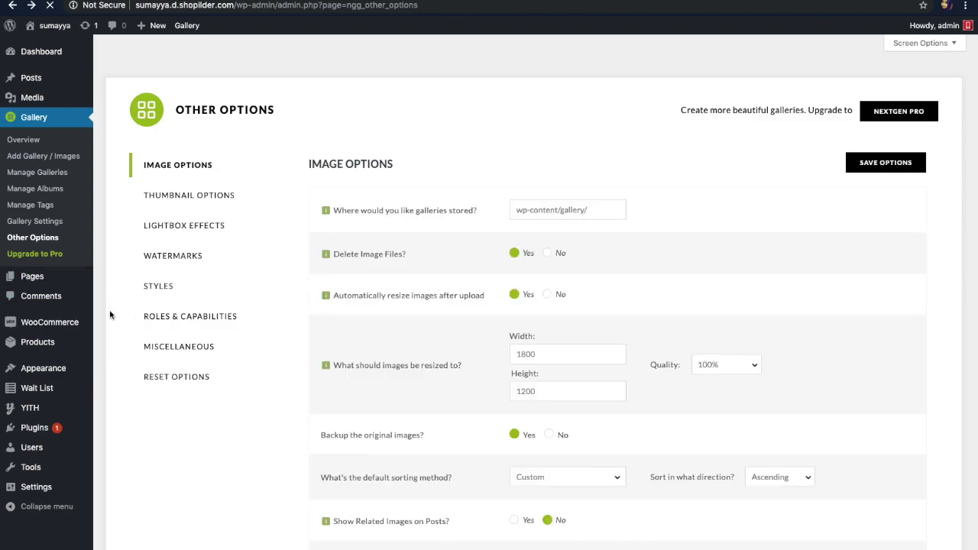
left_click(61, 278)
mouse_move(62, 279)
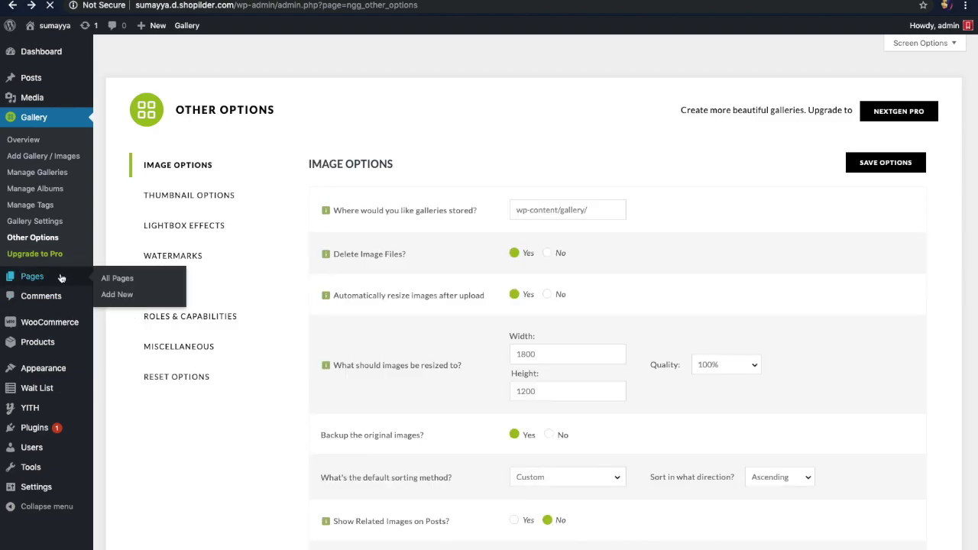
Create a new page titled 'Gallery' and insert a NextGEN Gallery block into its body
left_click(115, 296)
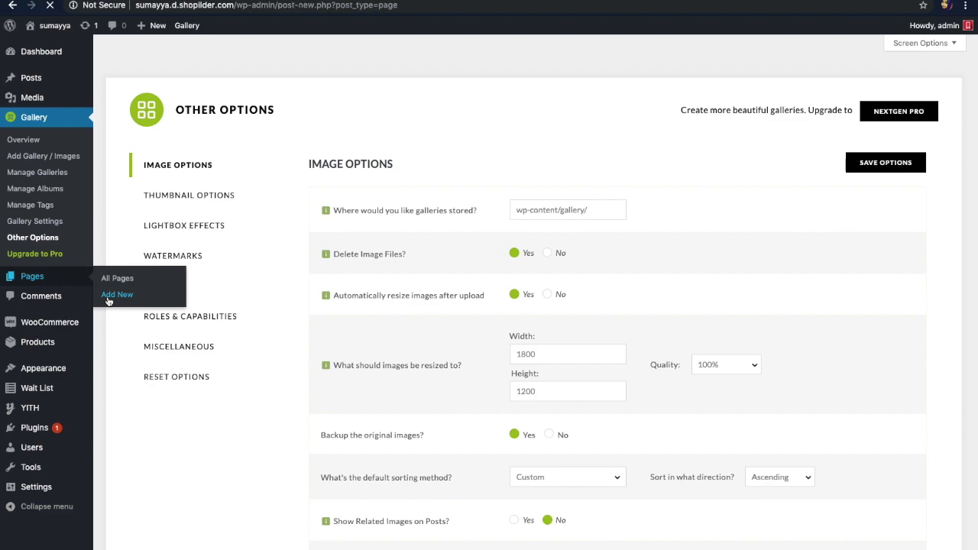
type("Gallery")
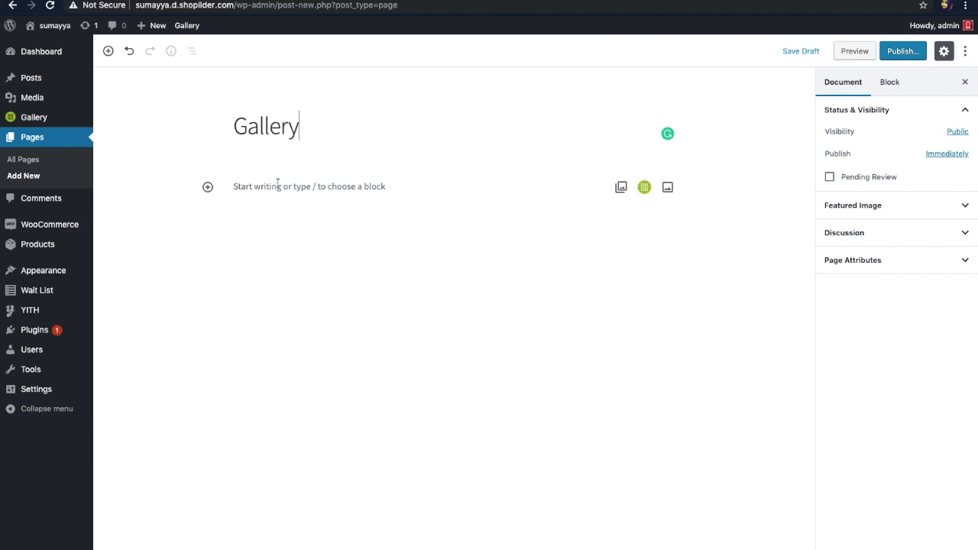
left_click(278, 183)
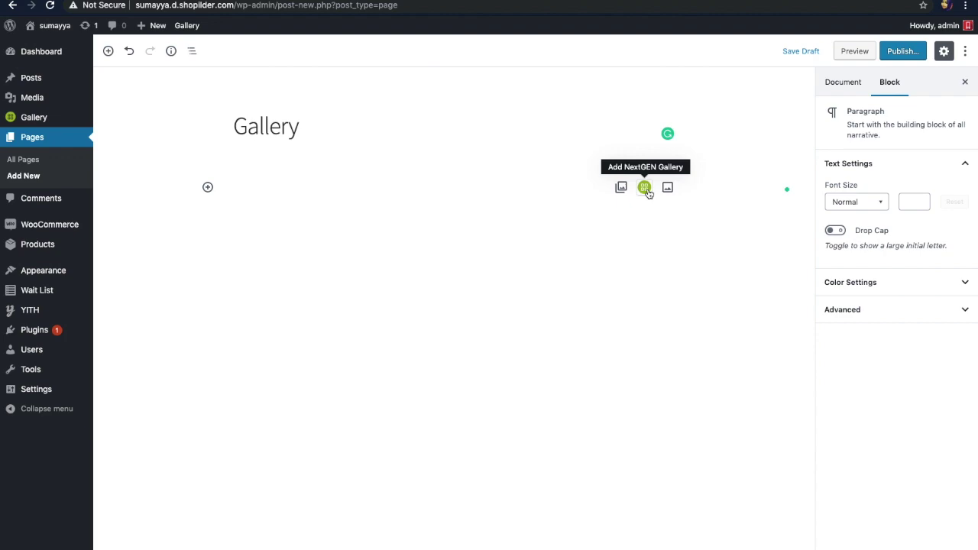
left_click(645, 188)
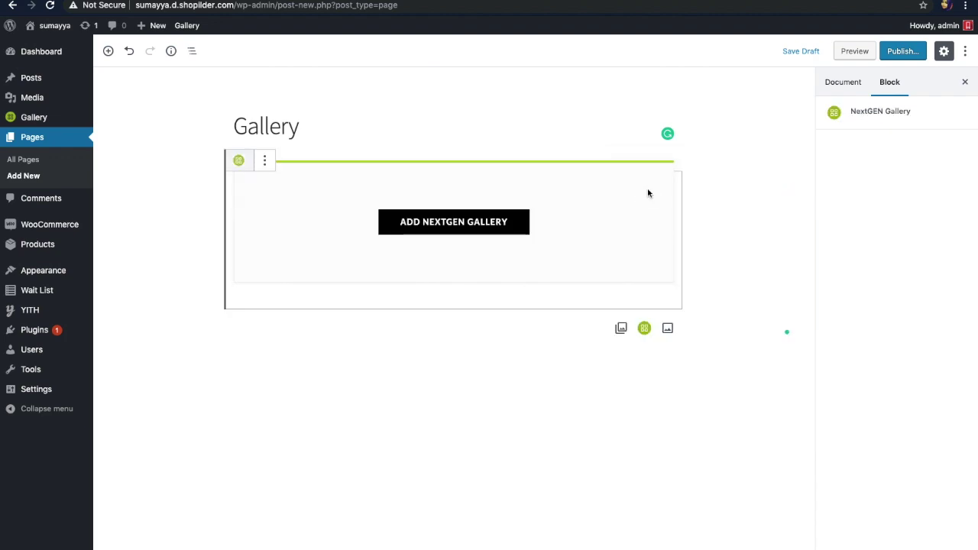
Insert the Photo Album gallery into the Gallery page using the Basic Thumbnails display
left_click(514, 241)
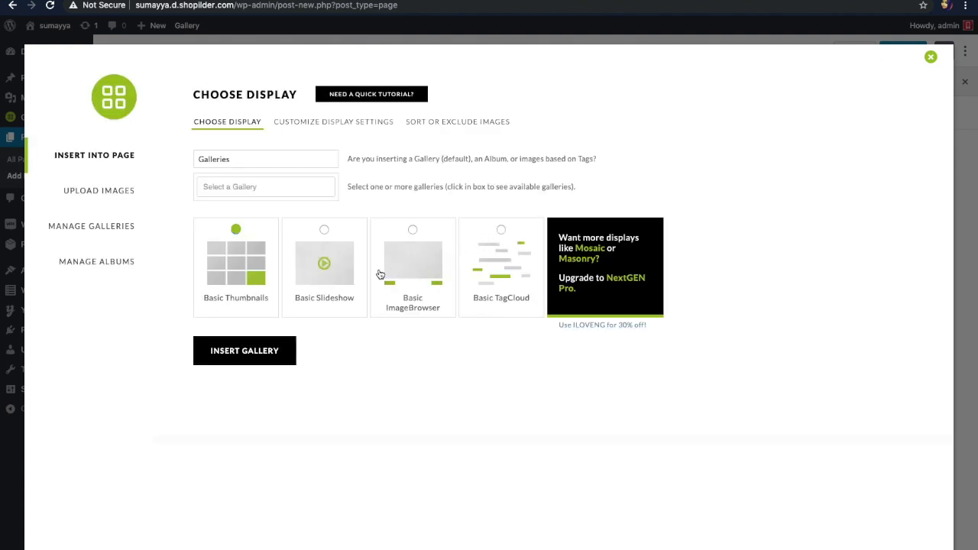
left_click(346, 282)
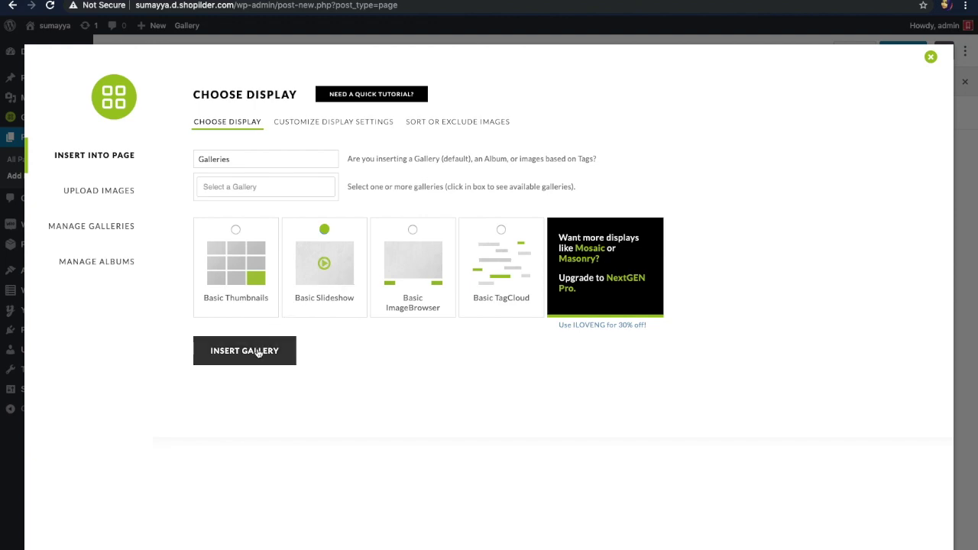
left_click(237, 283)
left_click(315, 190)
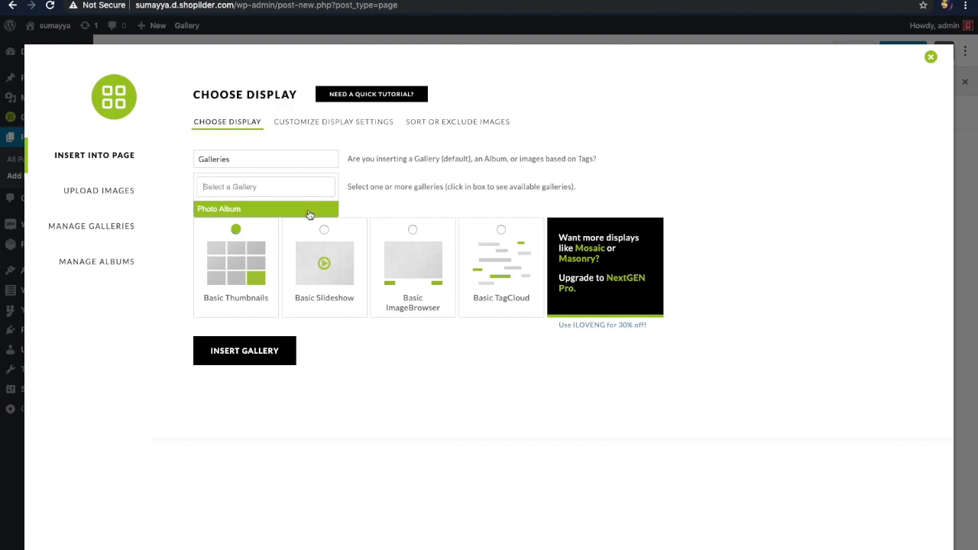
left_click(387, 214)
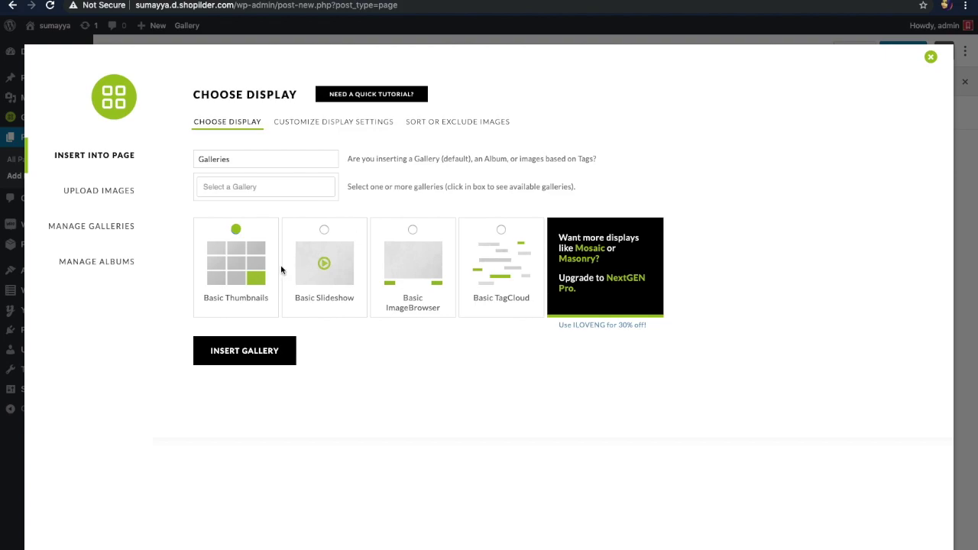
left_click(258, 350)
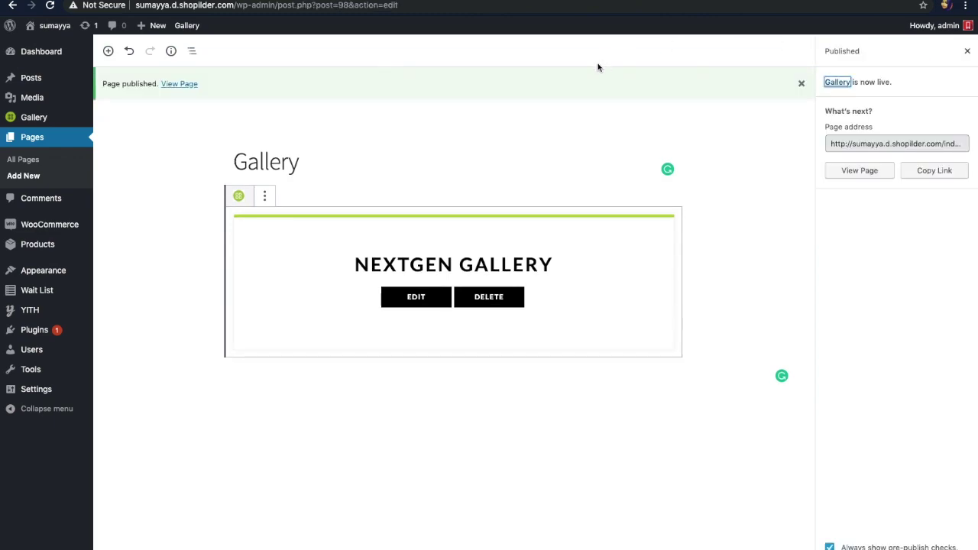
View the live Gallery page and enlarge the first photo in the lightbox
left_click(861, 173)
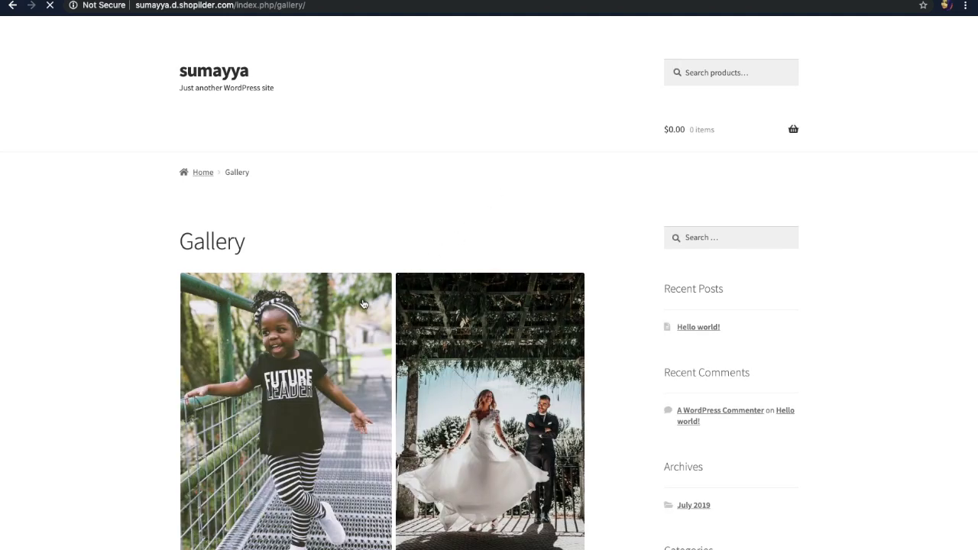
scroll(363, 303, "down", 3)
scroll(362, 300, "up", 2)
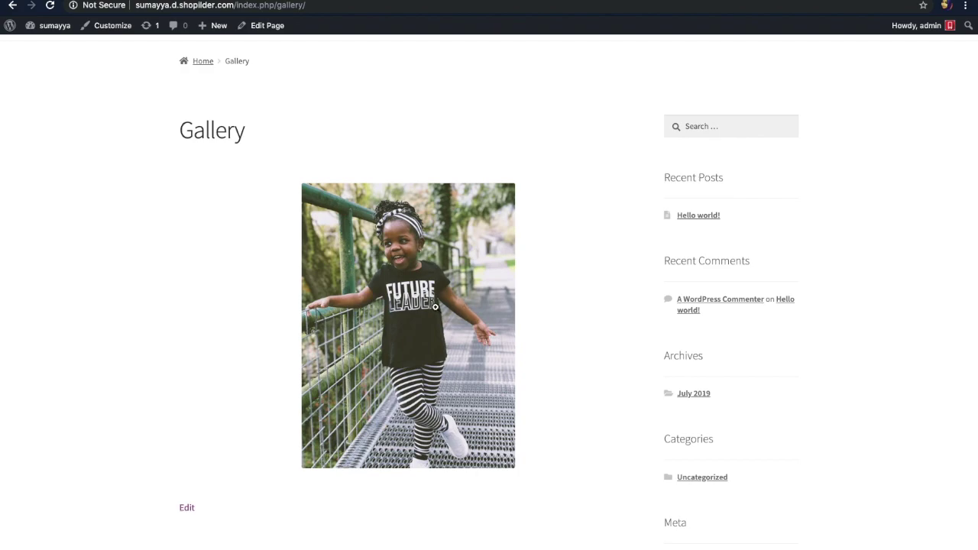
scroll(435, 308, "down", 6)
scroll(435, 312, "up", 3)
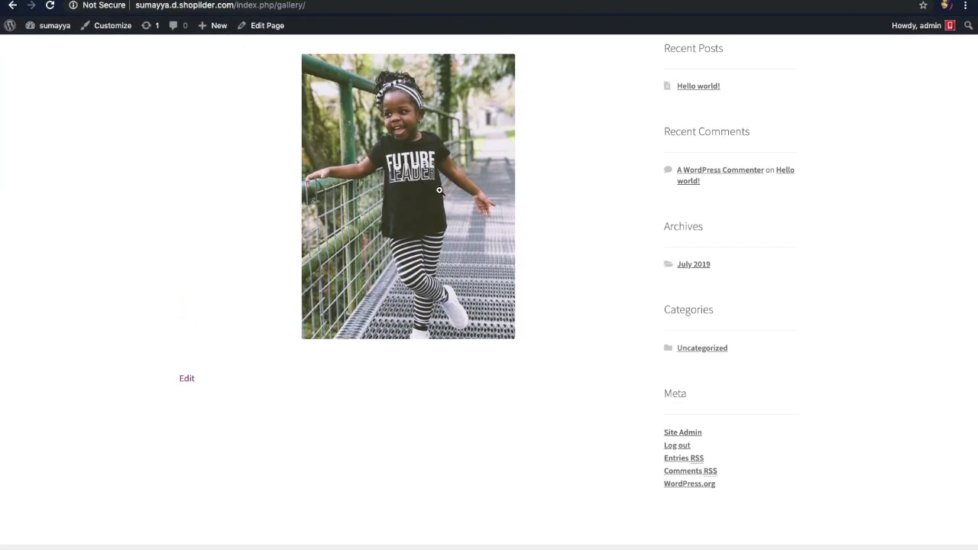
left_click(439, 189)
Advance through seven photos, close the lightbox, and reopen it on the boy photo
left_click(953, 300)
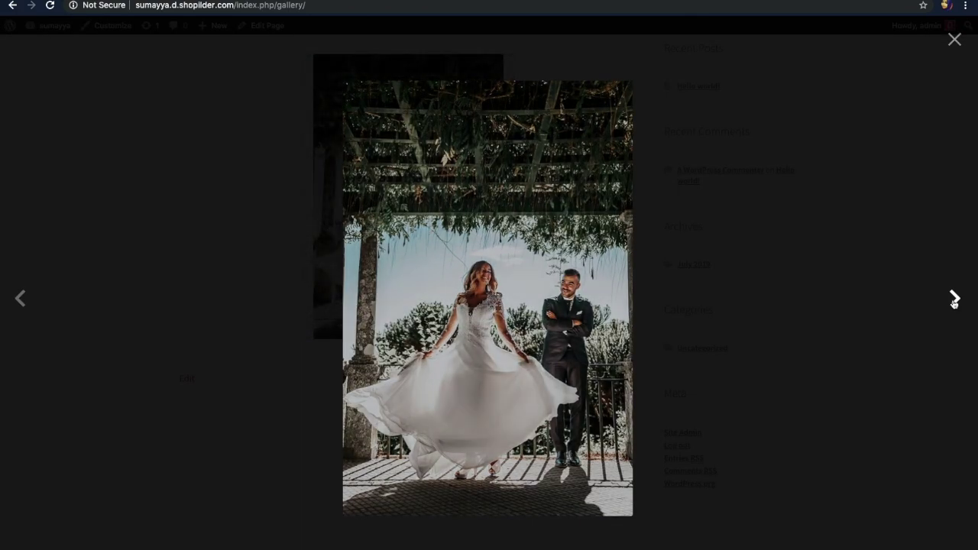
left_click(954, 301)
left_click(954, 300)
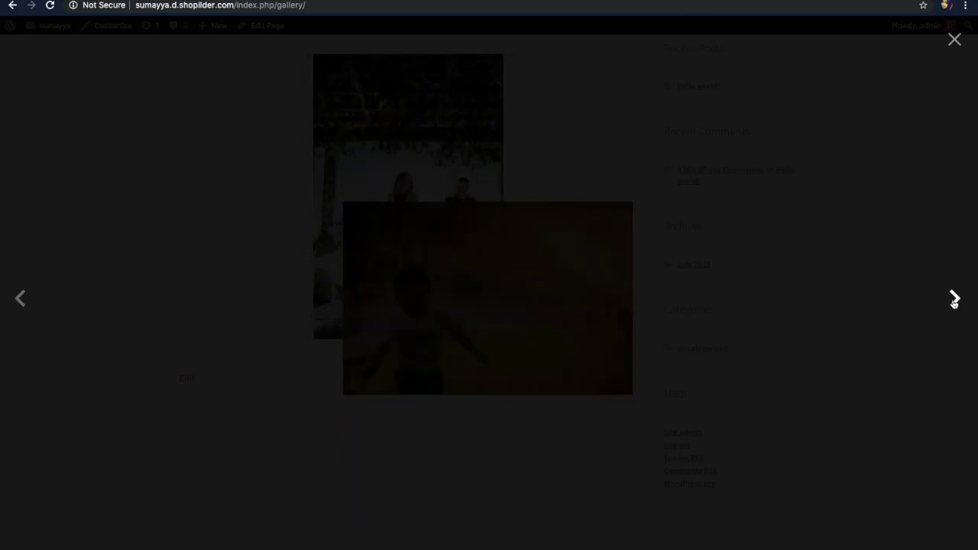
left_click(953, 300)
left_click(954, 300)
left_click(953, 301)
left_click(953, 301)
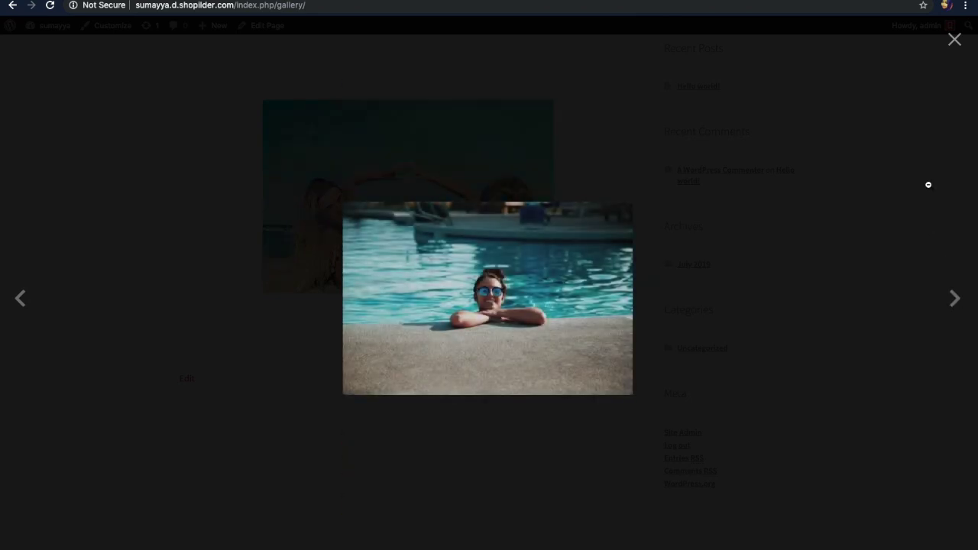
left_click(954, 41)
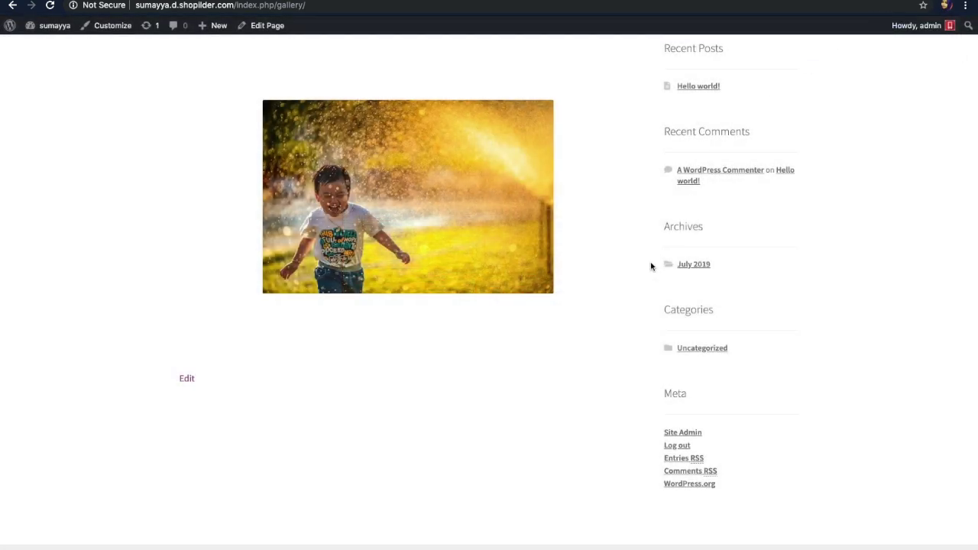
left_click(542, 208)
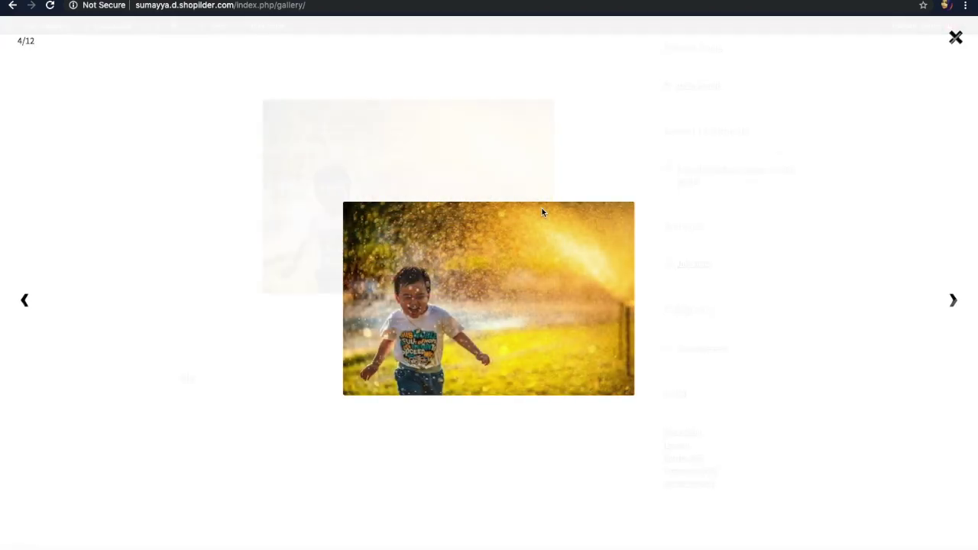